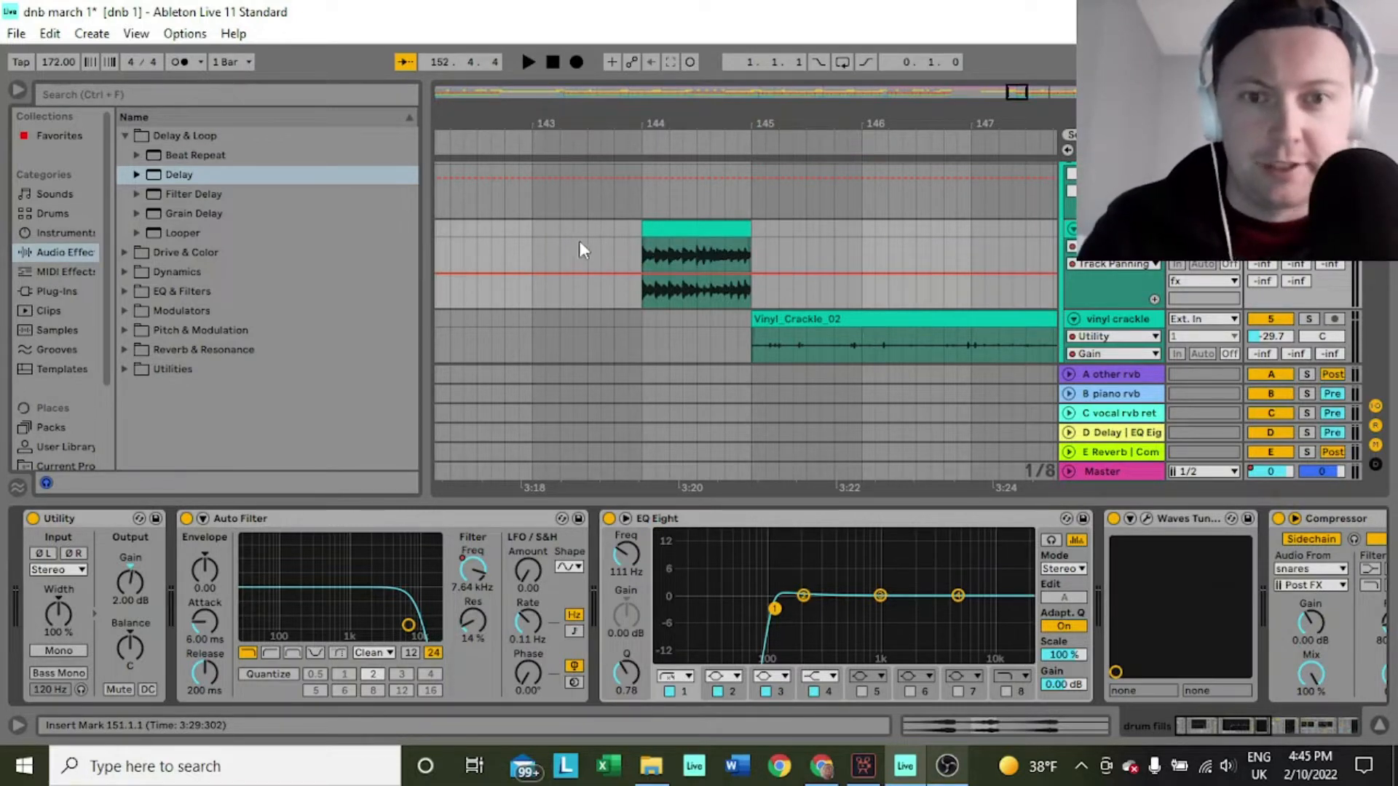
# Play the arrangement from bar 143 through the drum fill clip at bar 144
pyautogui.click(530, 239)
pyautogui.press('space')
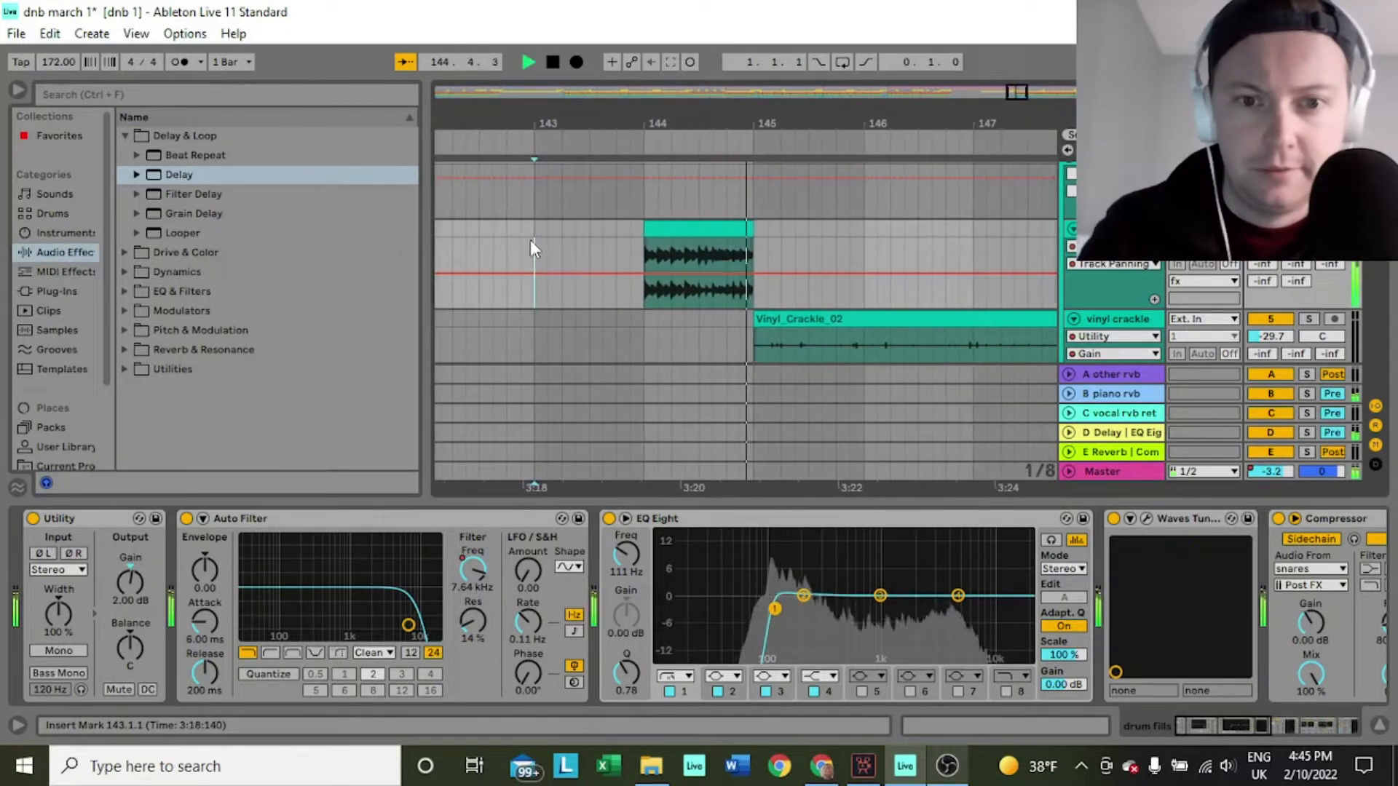
pyautogui.press('space')
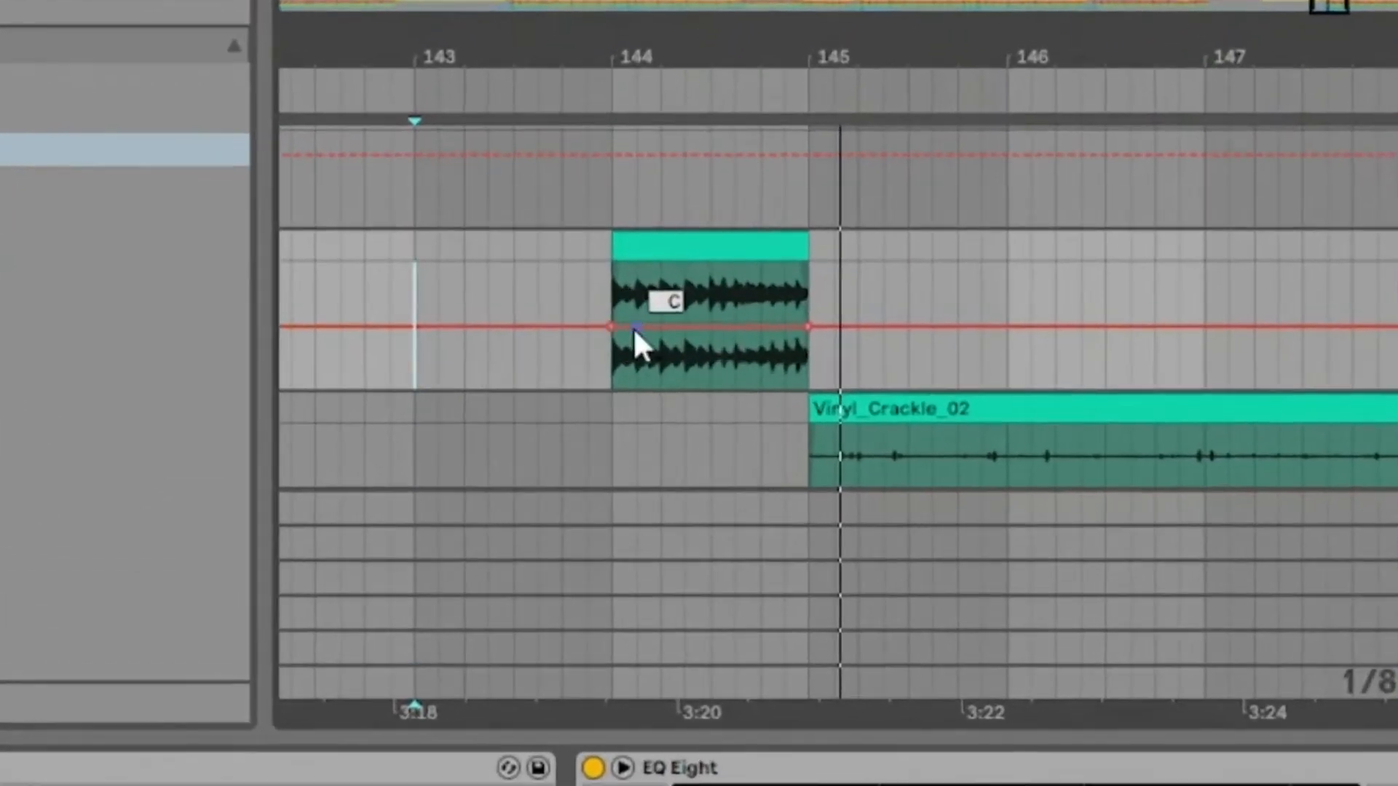
# Automate the drum fill's track panning to ramp from 40R at bar 144 to the left at bar 145
pyautogui.moveTo(614, 314); pyautogui.dragTo(614, 271)
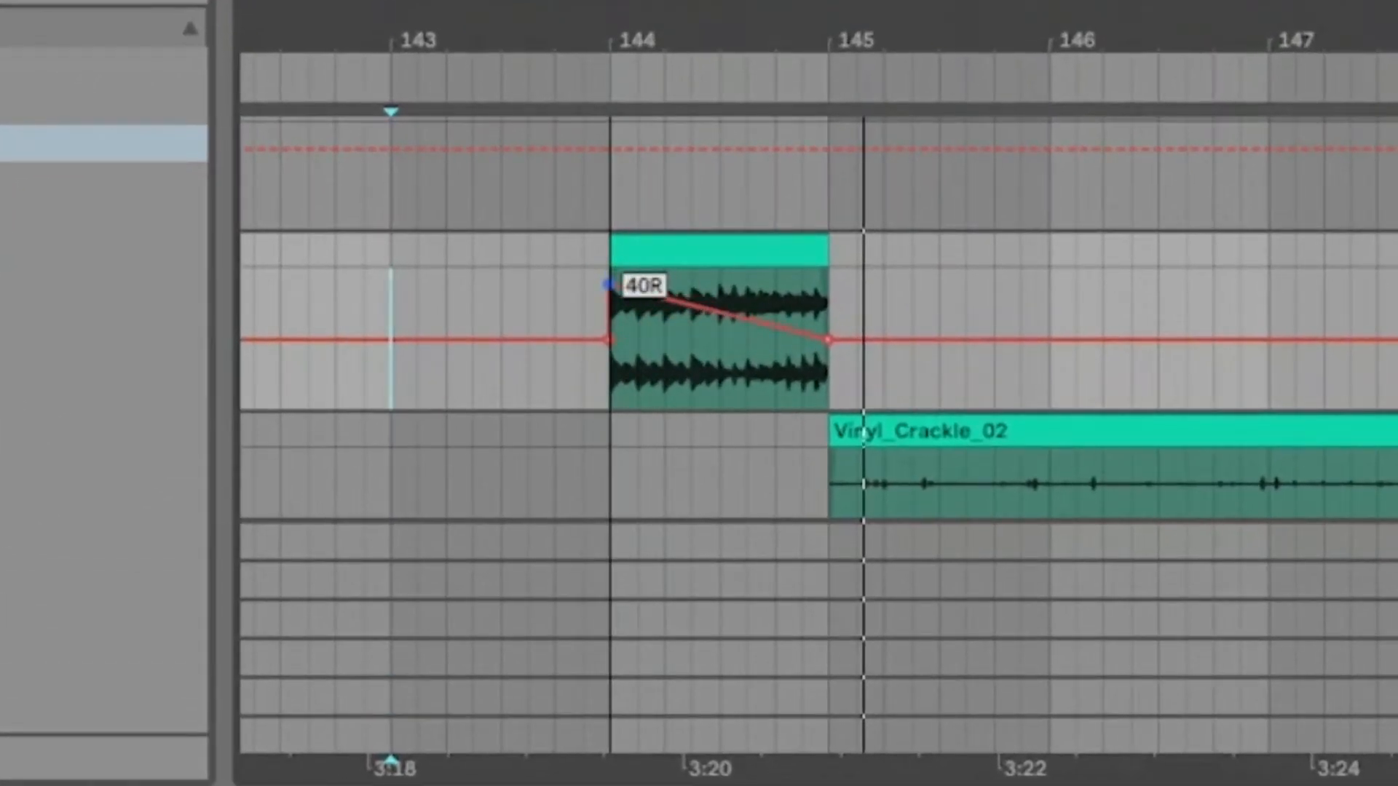
pyautogui.moveTo(828, 339); pyautogui.dragTo(824, 388)
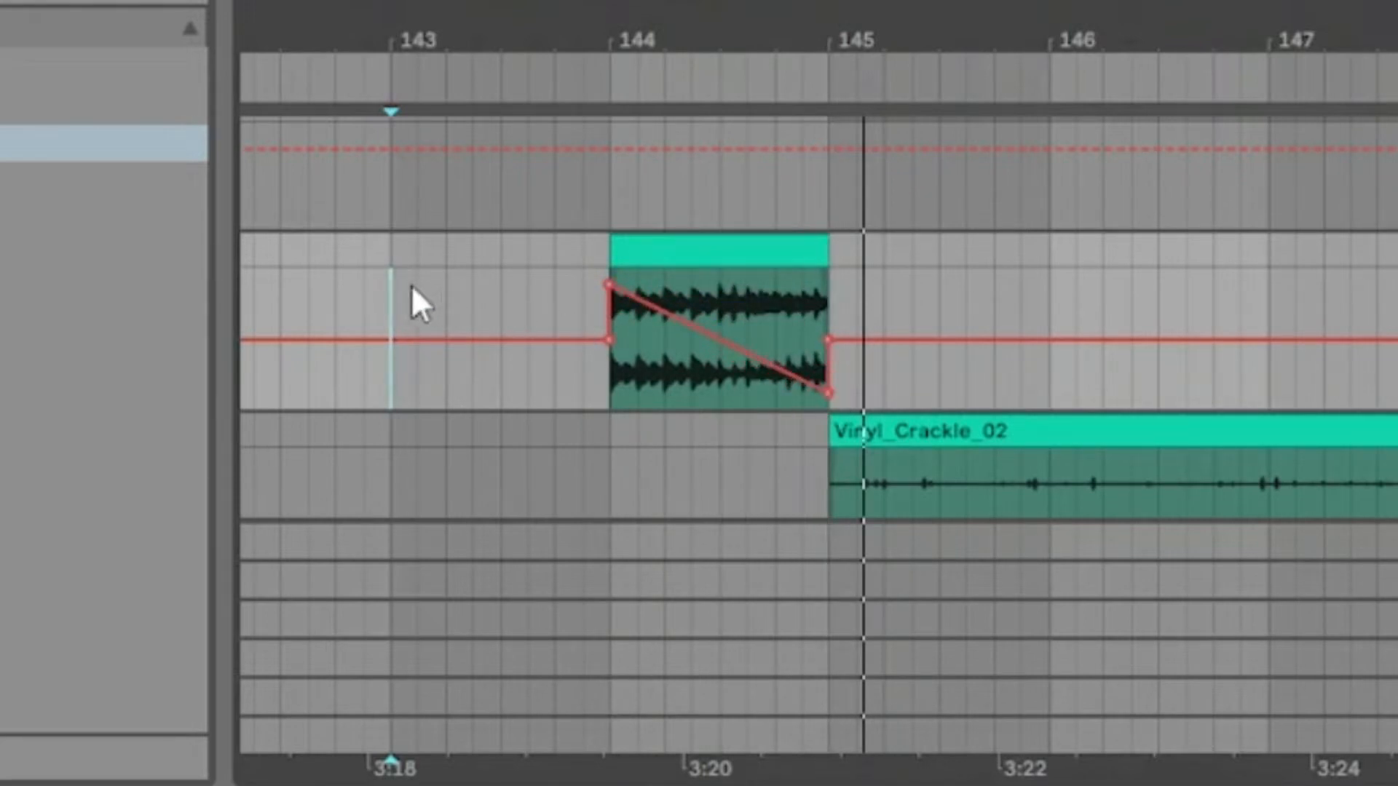
pyautogui.hscroll(-5, 412, 286)
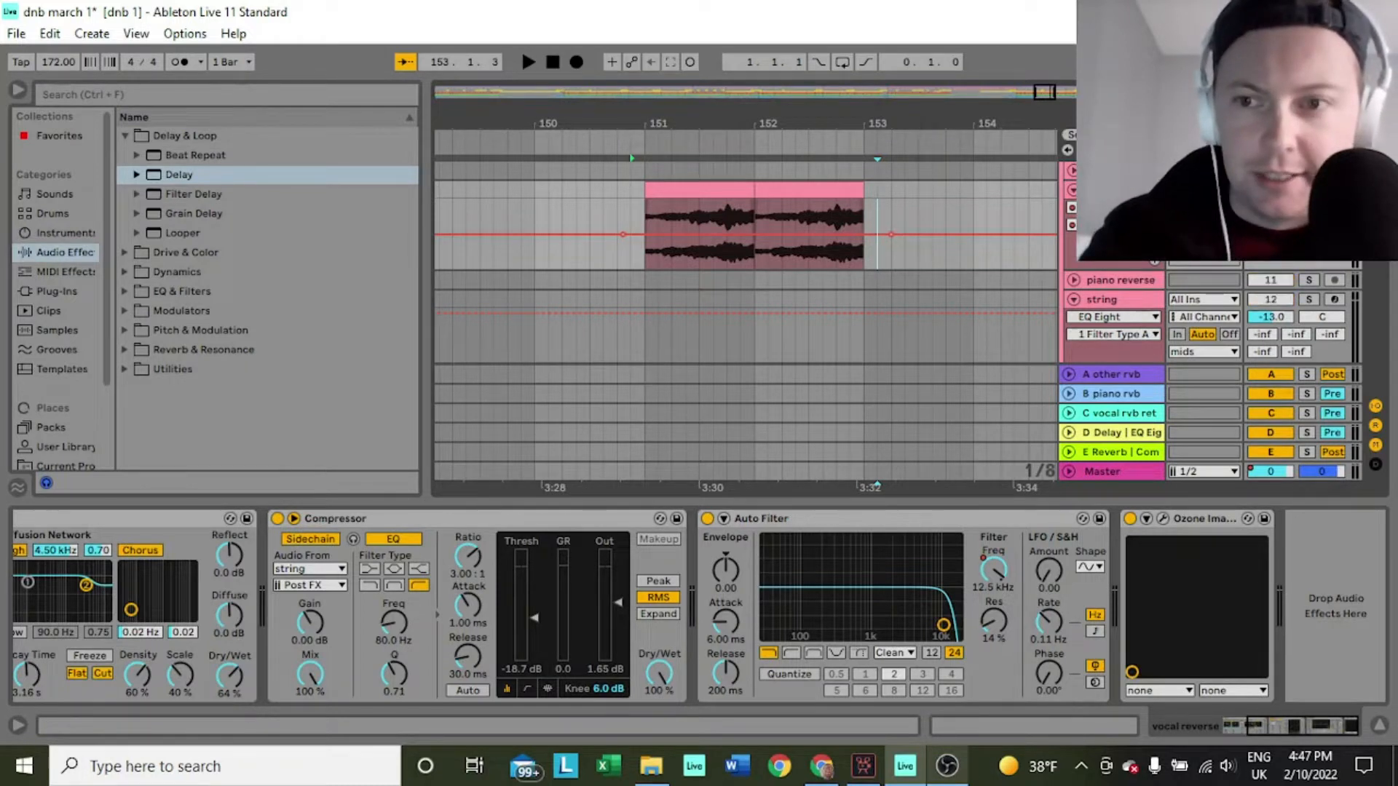
# Play the two vocal reverse clips between bars 151 and 153 twice
pyautogui.press('space')
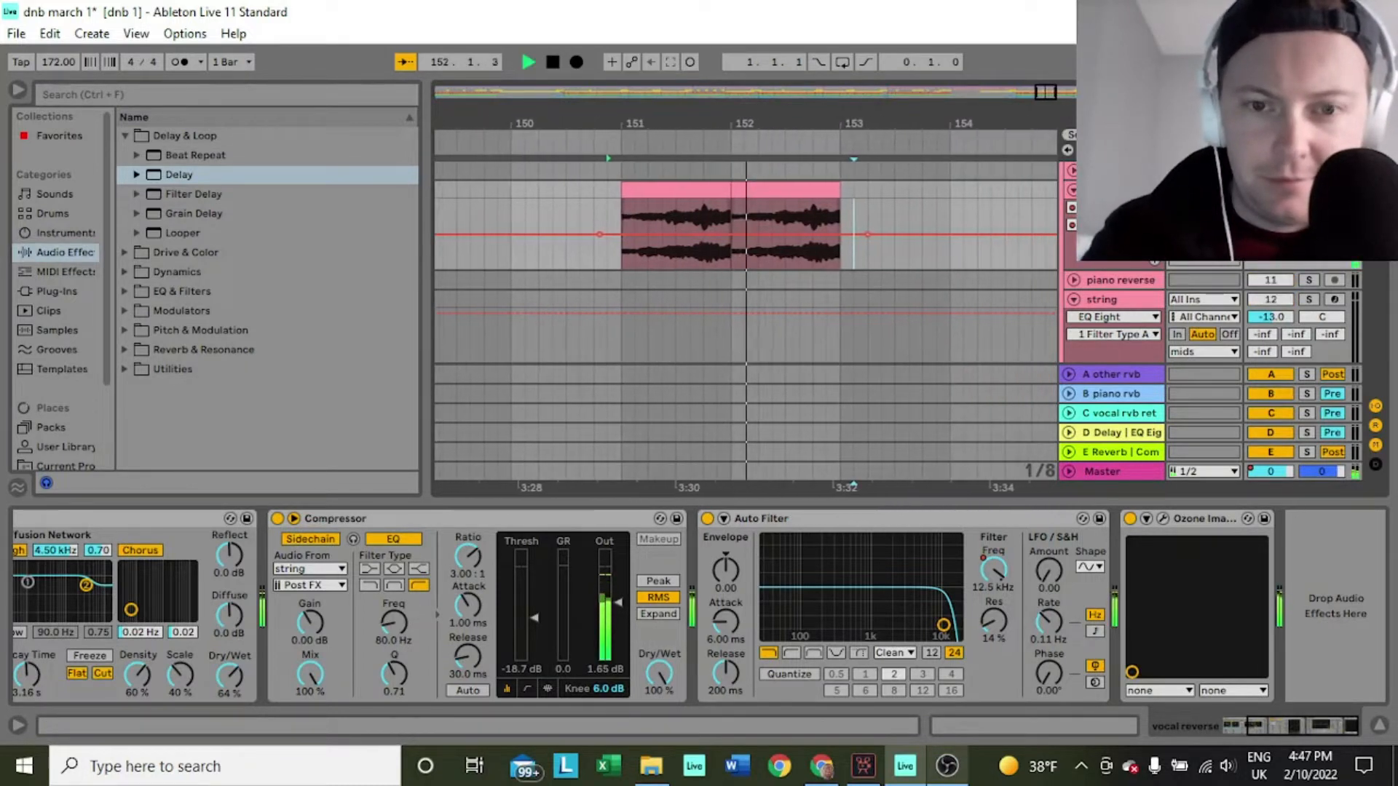
pyautogui.press('space')
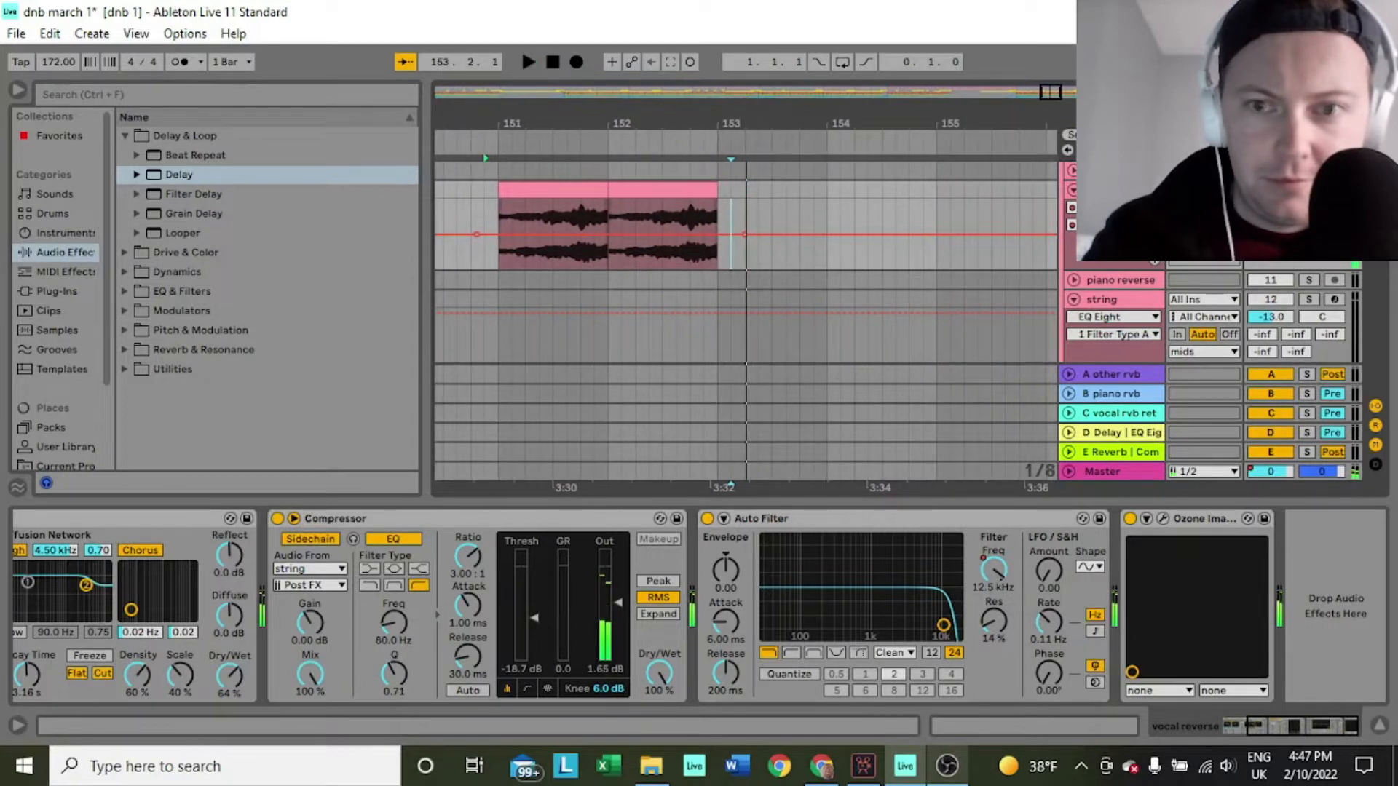
pyautogui.press('space')
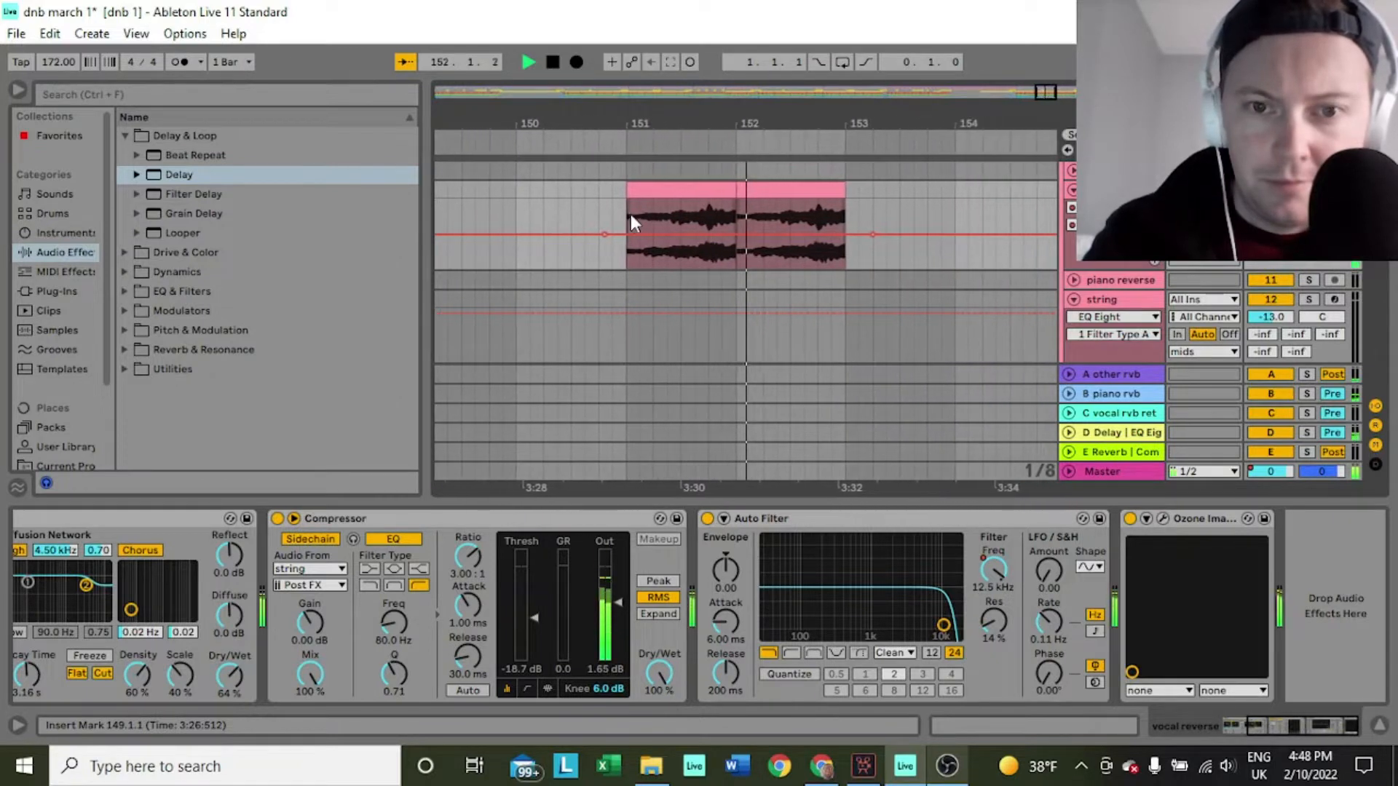
pyautogui.press('space')
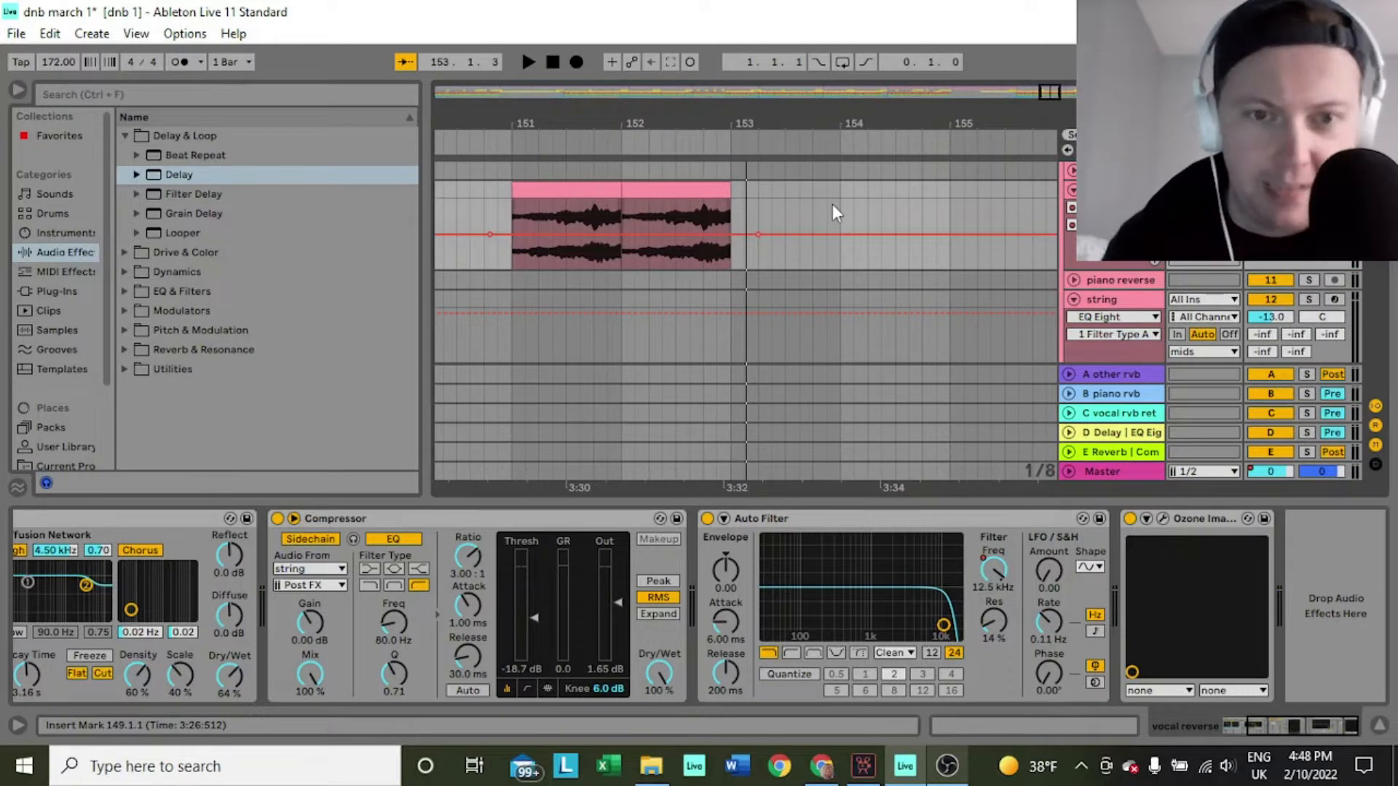
# Automate the vocal reverse panning to the right for the bar 151 clip and left for the bar 152 clip, and audition both
pyautogui.moveTo(538, 233); pyautogui.dragTo(511, 211)
pyautogui.moveTo(591, 233); pyautogui.dragTo(621, 256)
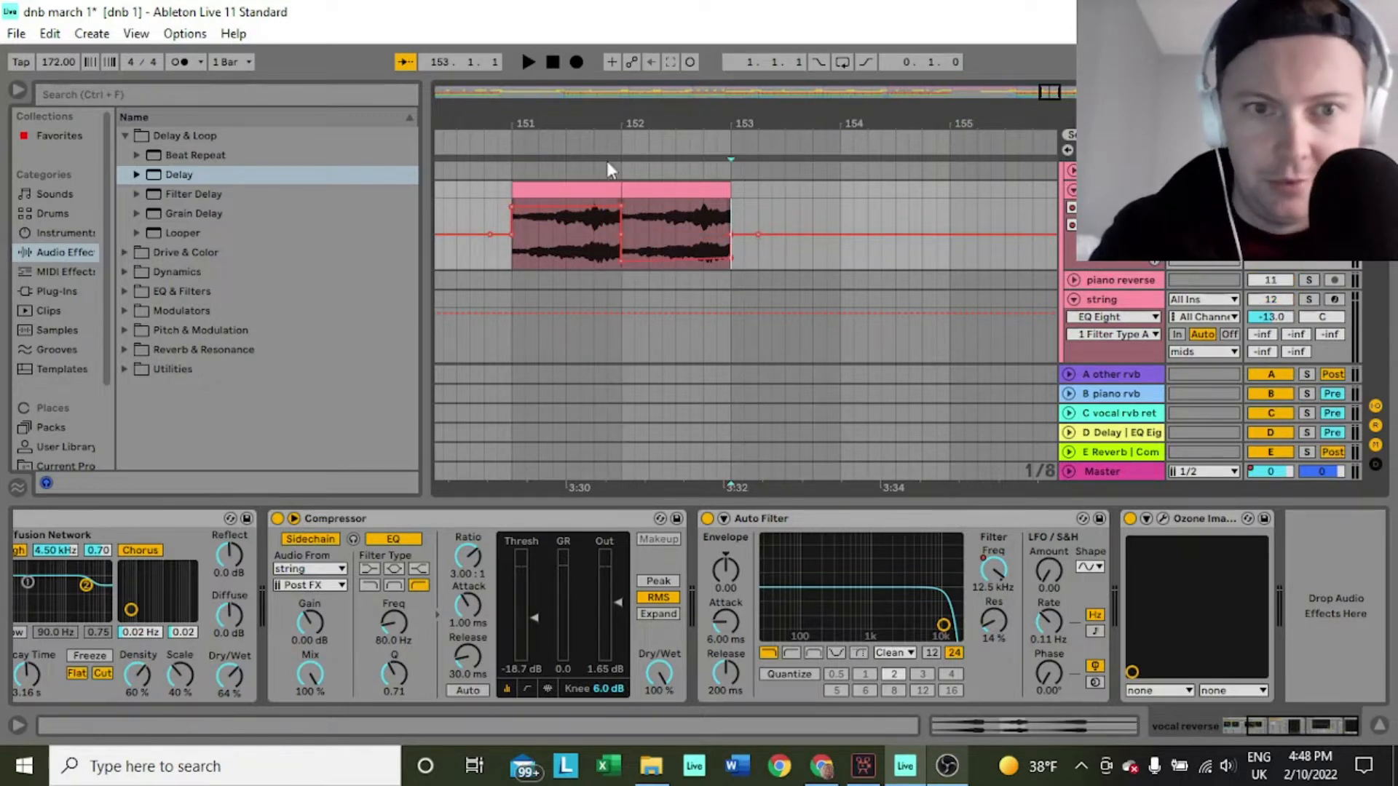
pyautogui.click(490, 205)
pyautogui.press('space')
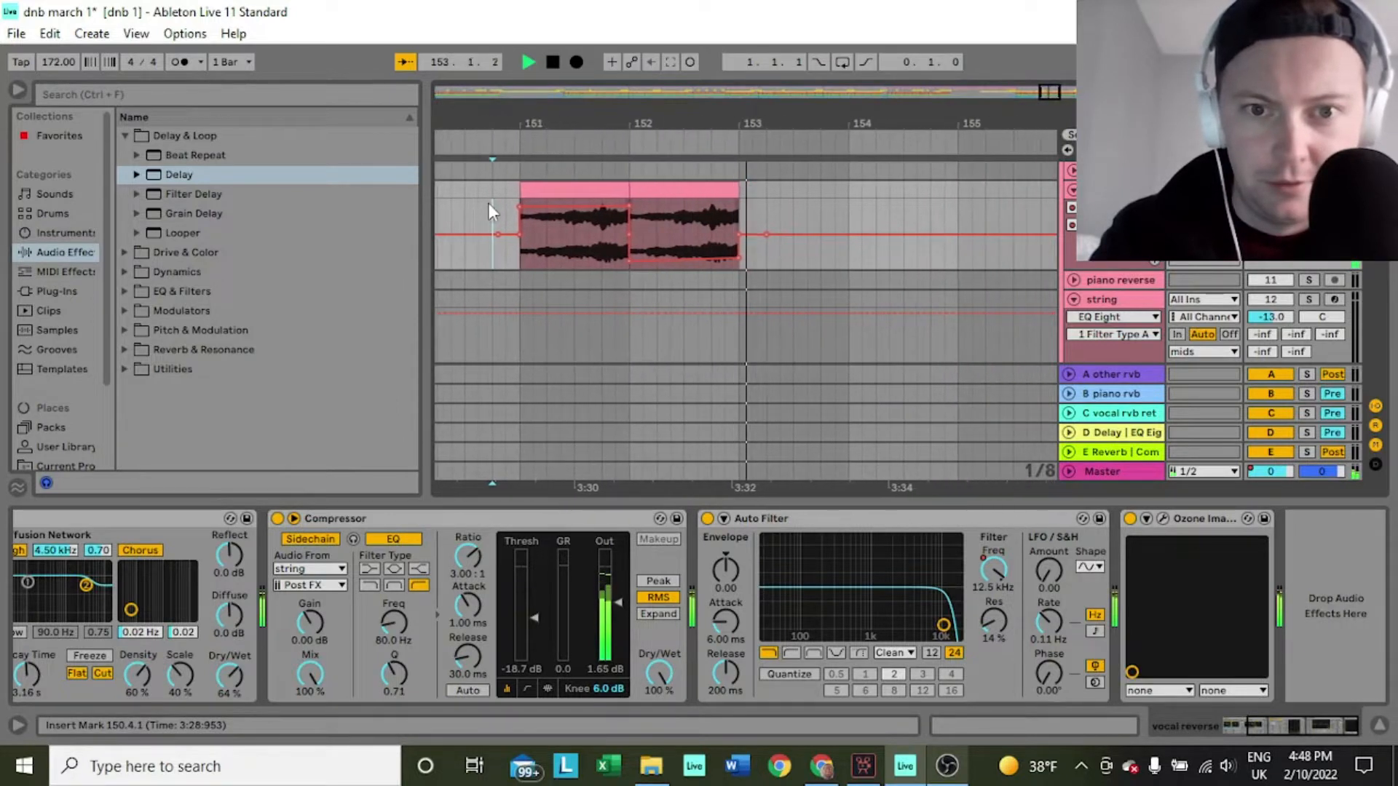
pyautogui.press('space')
pyautogui.click(525, 202)
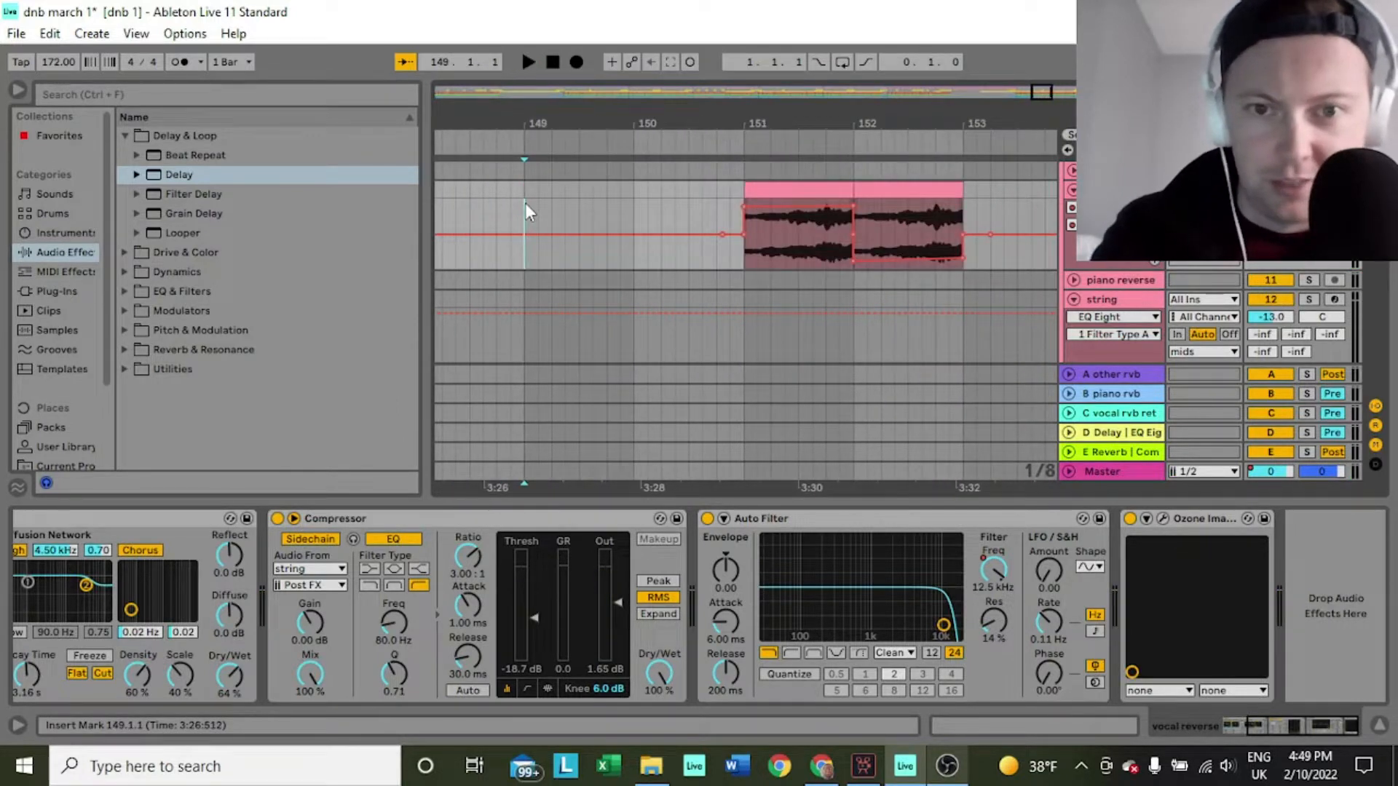
pyautogui.press('space')
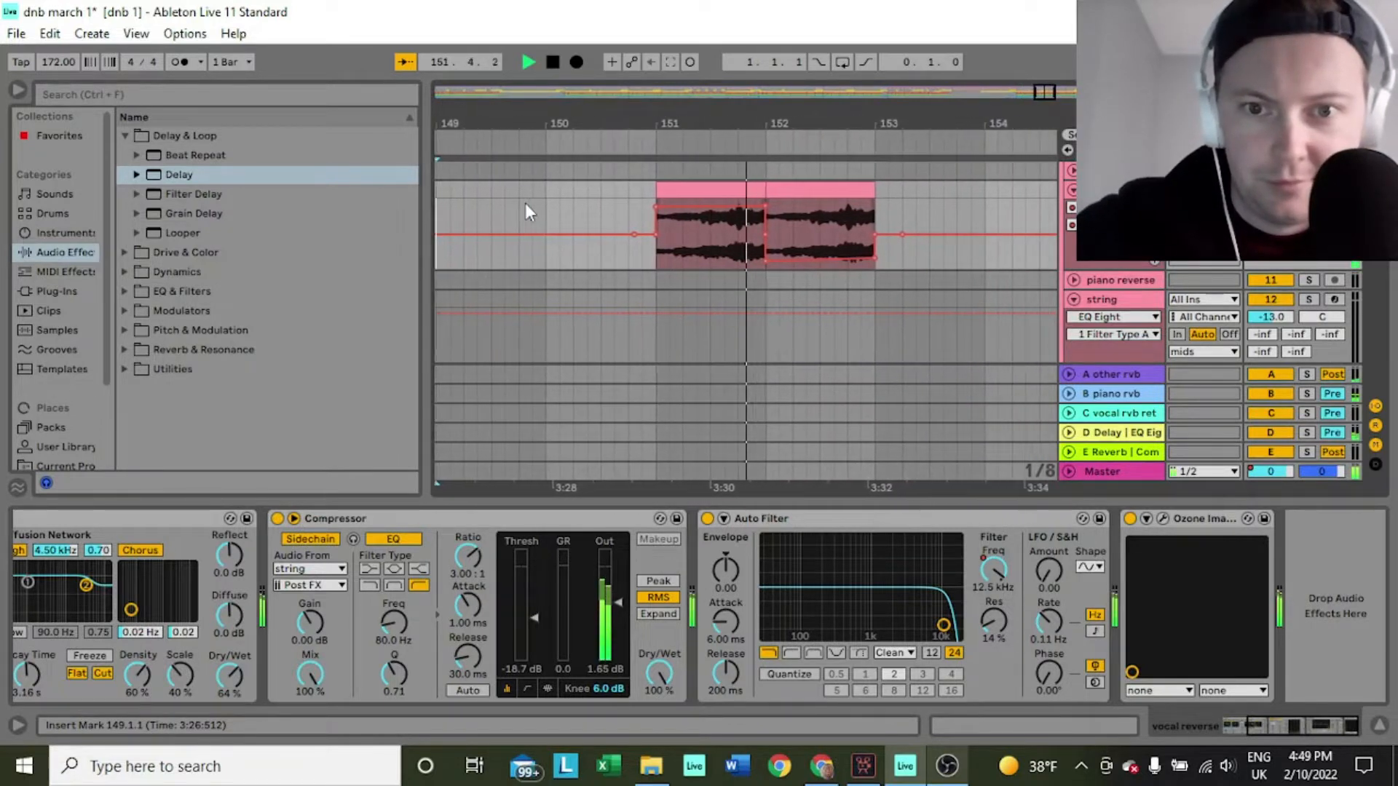
pyautogui.press('space')
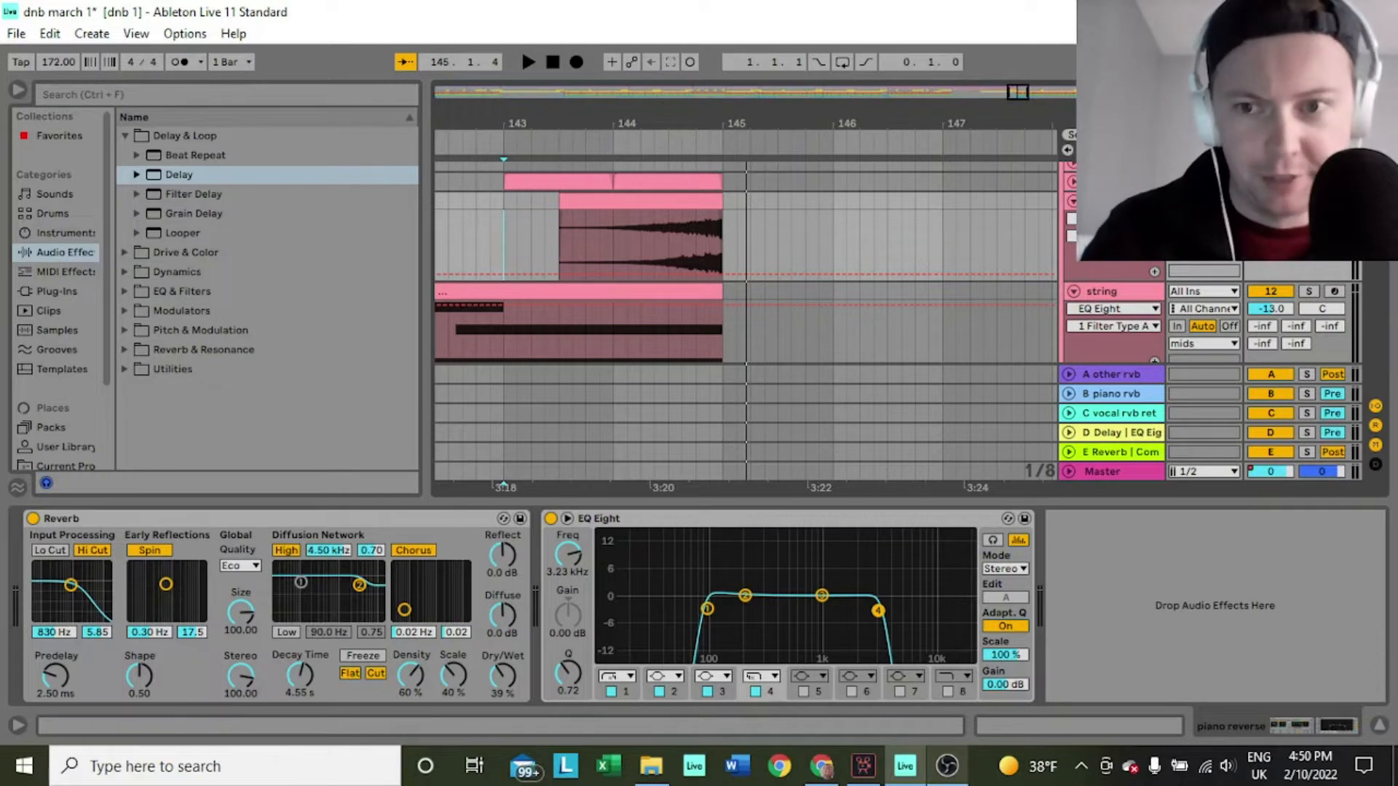
# Play the piano reverse clip from bar 143 twice
pyautogui.press('space')
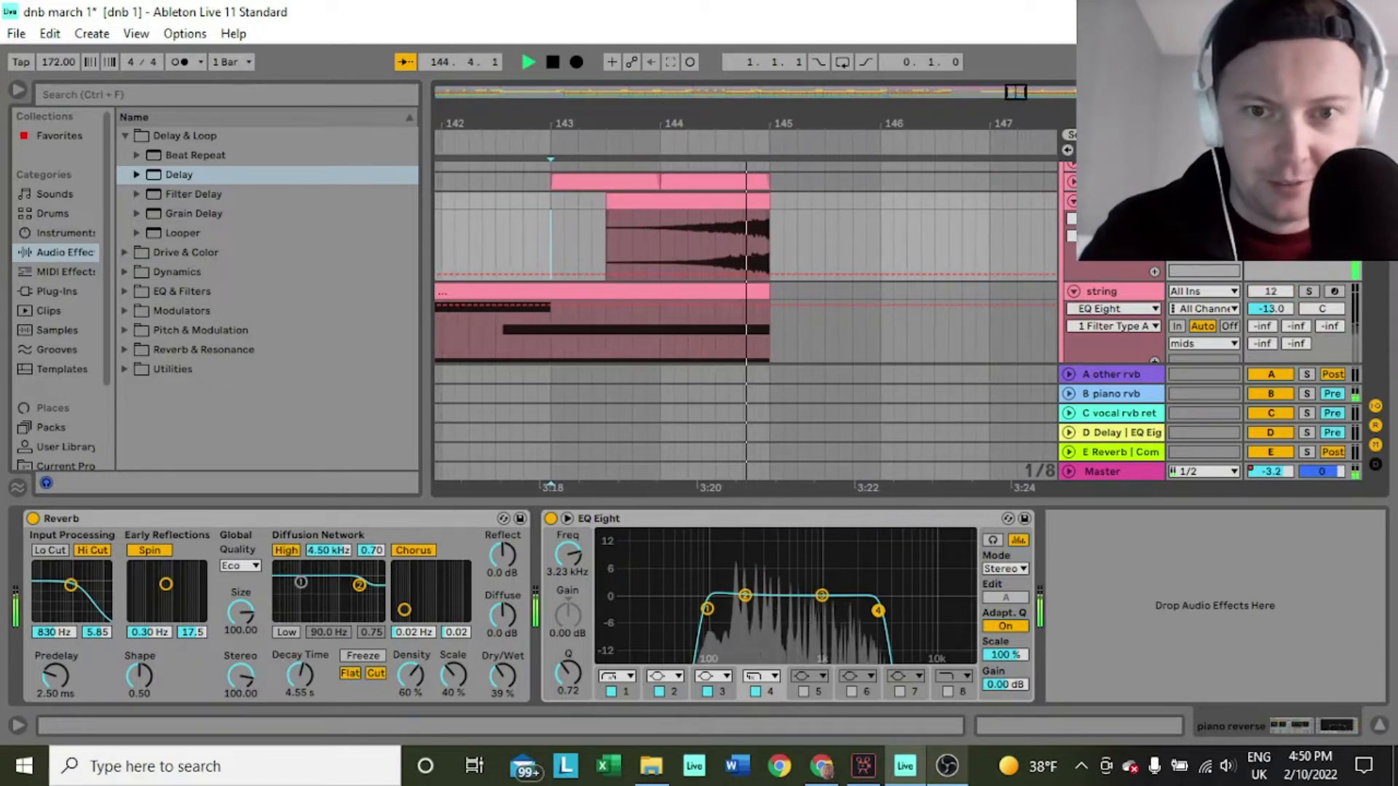
pyautogui.press('space')
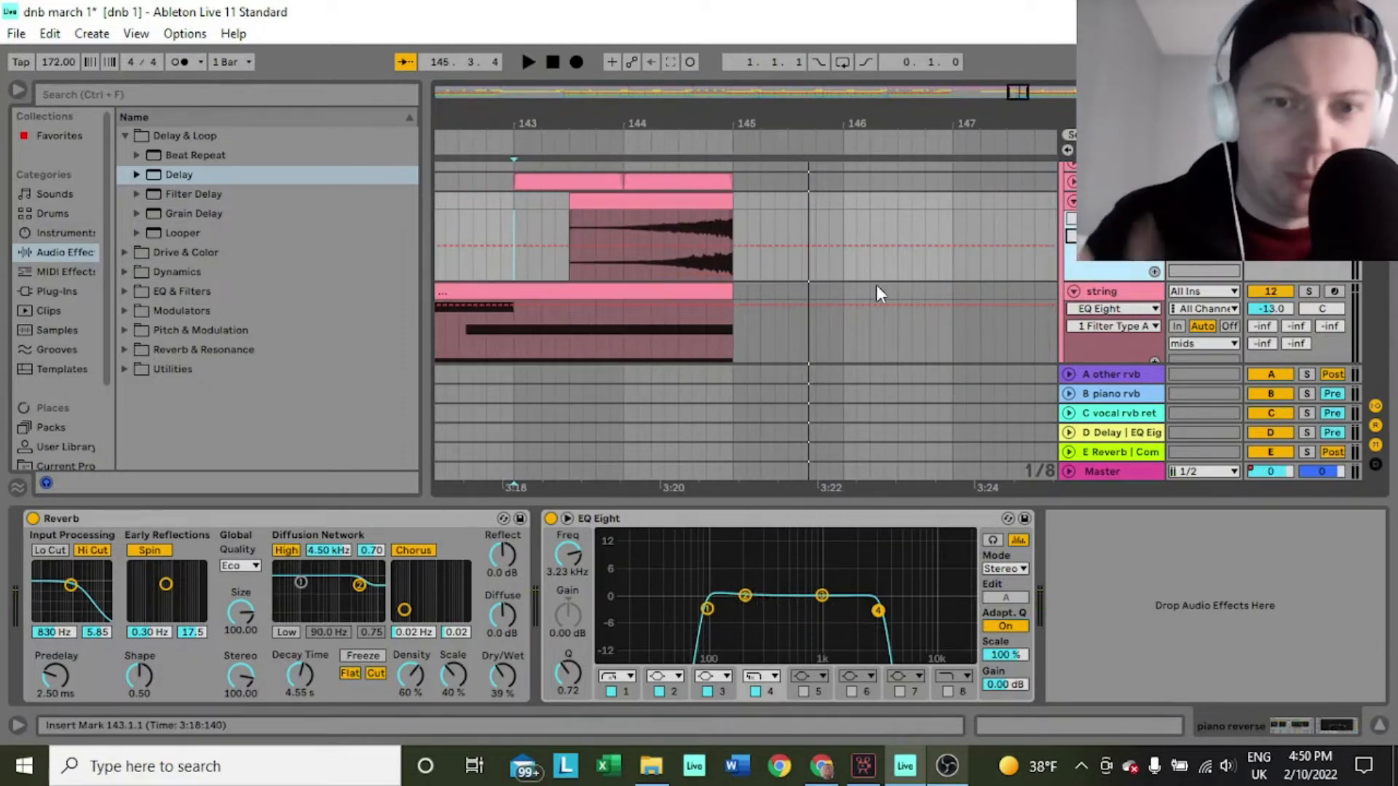
pyautogui.press('space')
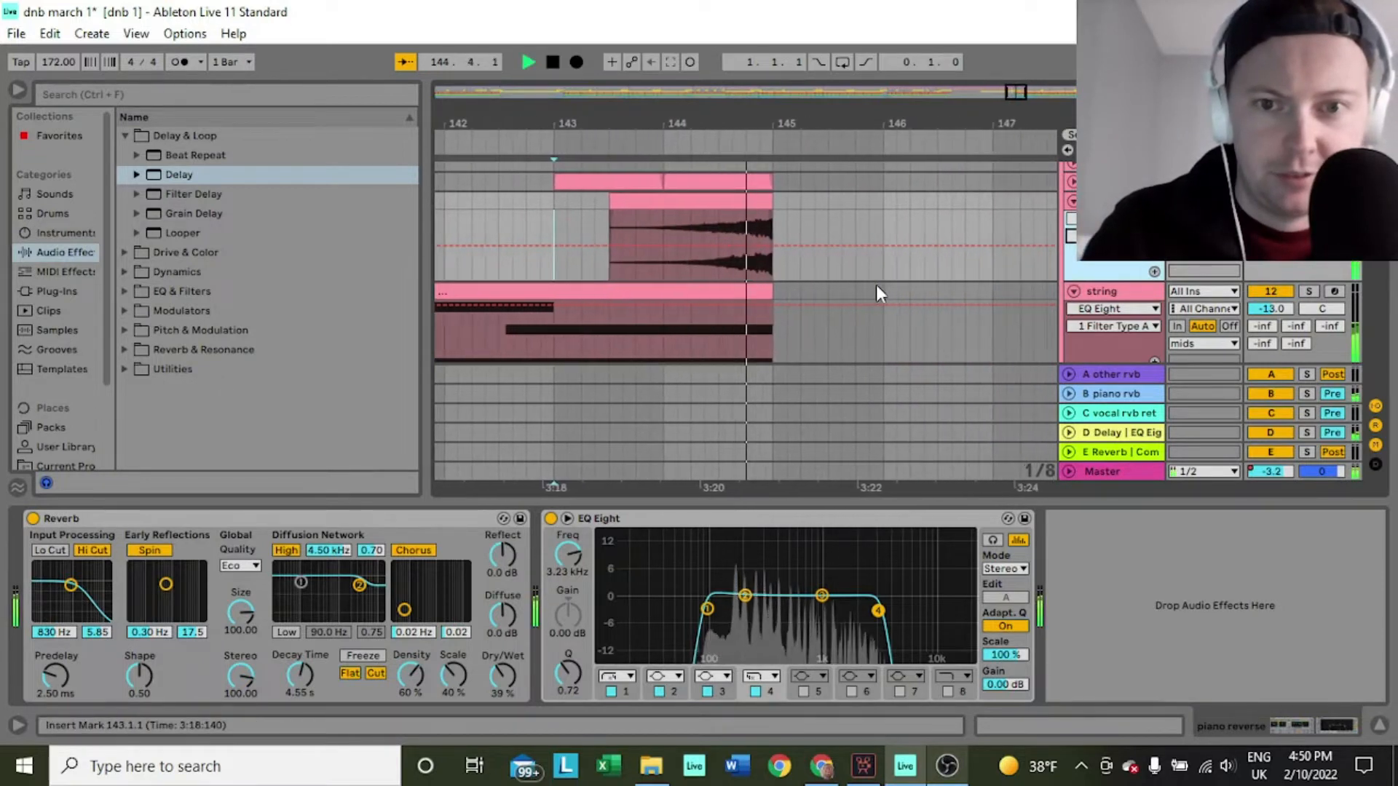
pyautogui.press('space')
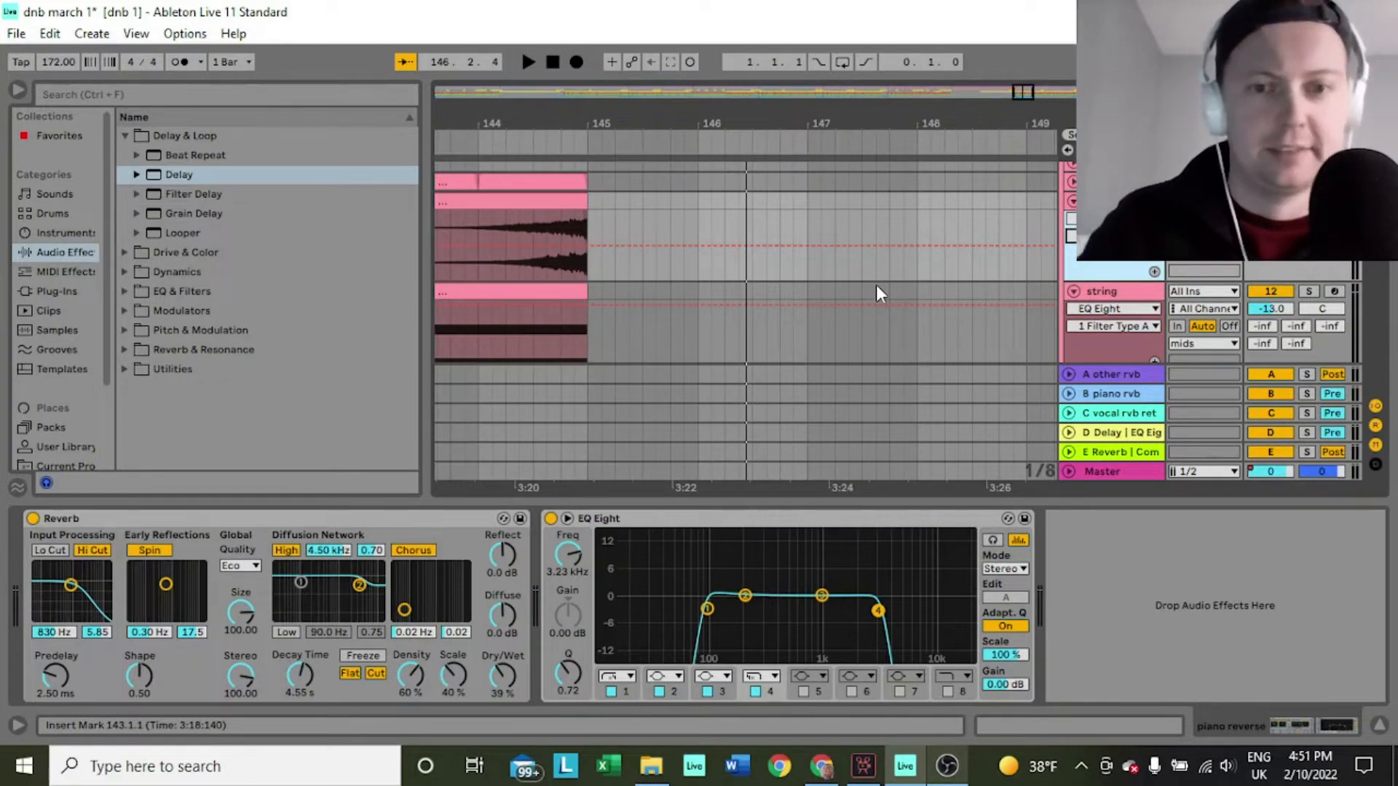
# Automate the piano reverse clip's panning to ramp from right at its start to left at bar 145, and audition it
pyautogui.hscroll(-3, 766, 190)
pyautogui.moveTo(541, 217)
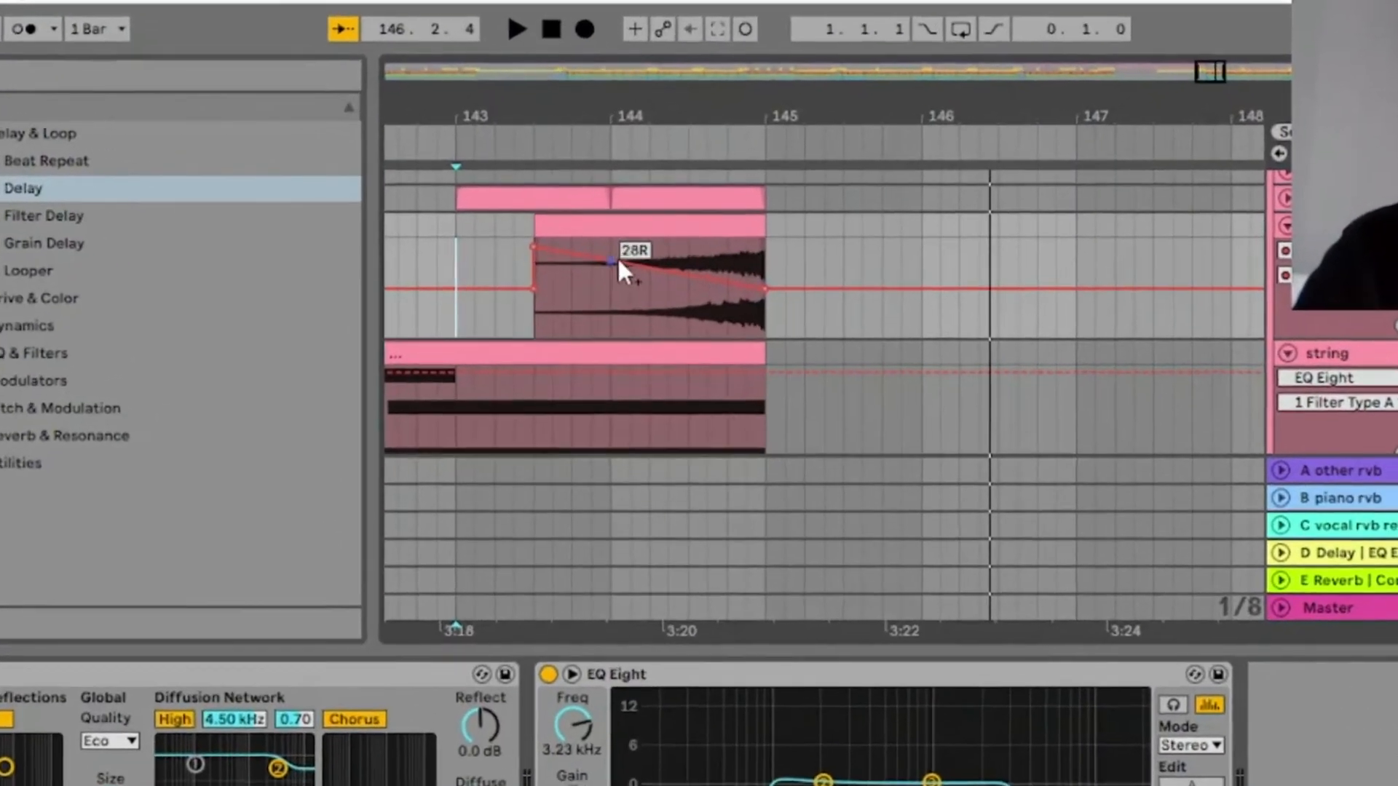
pyautogui.moveTo(744, 273); pyautogui.dragTo(743, 305)
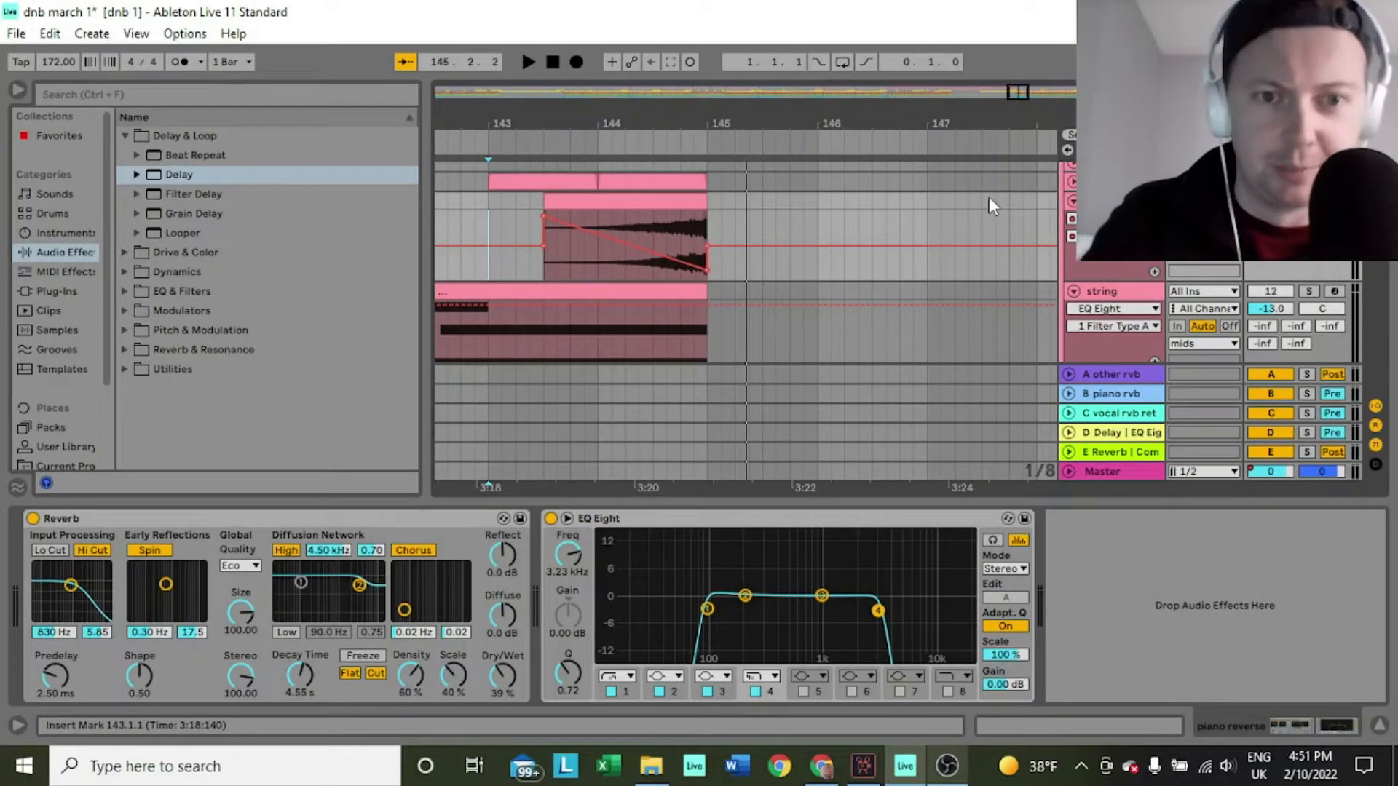
pyautogui.press('space')
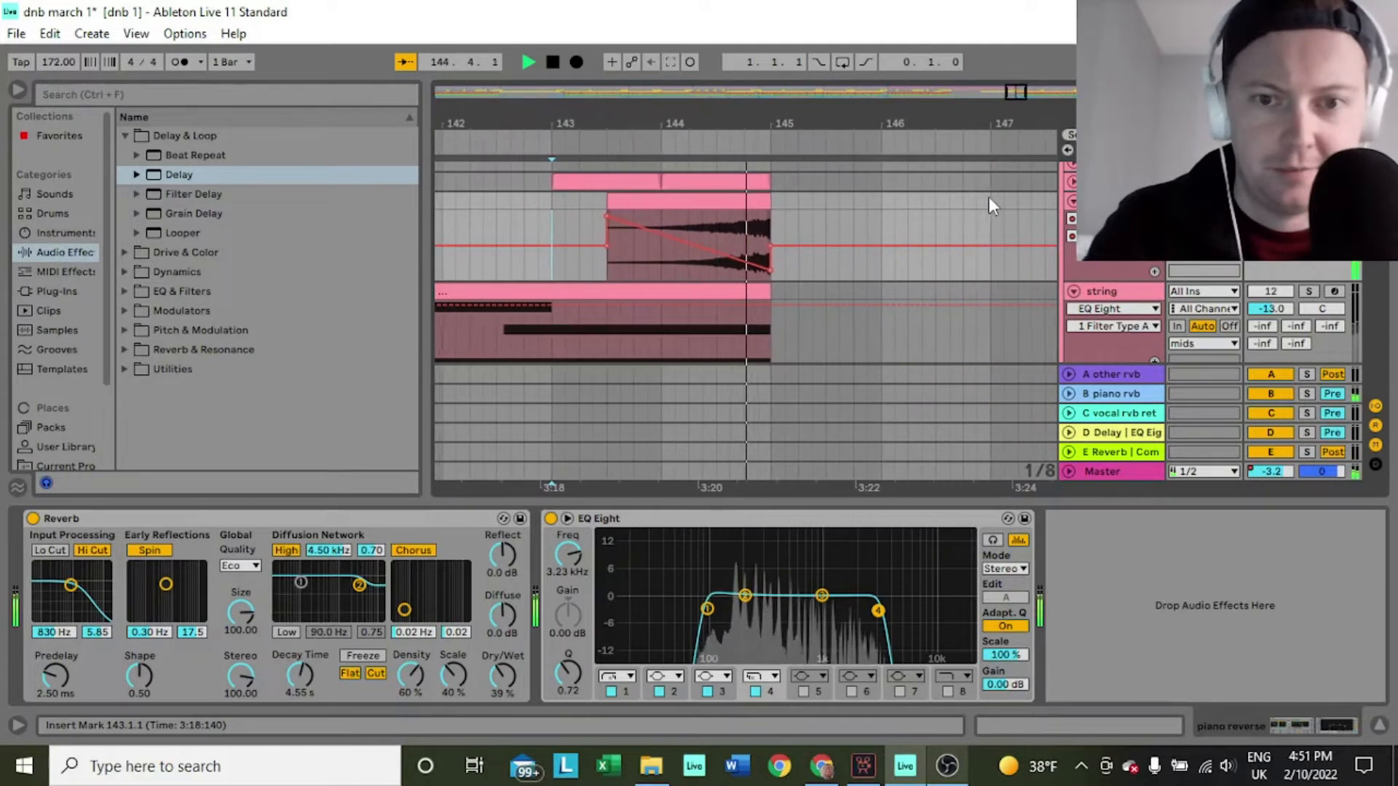
pyautogui.press('space')
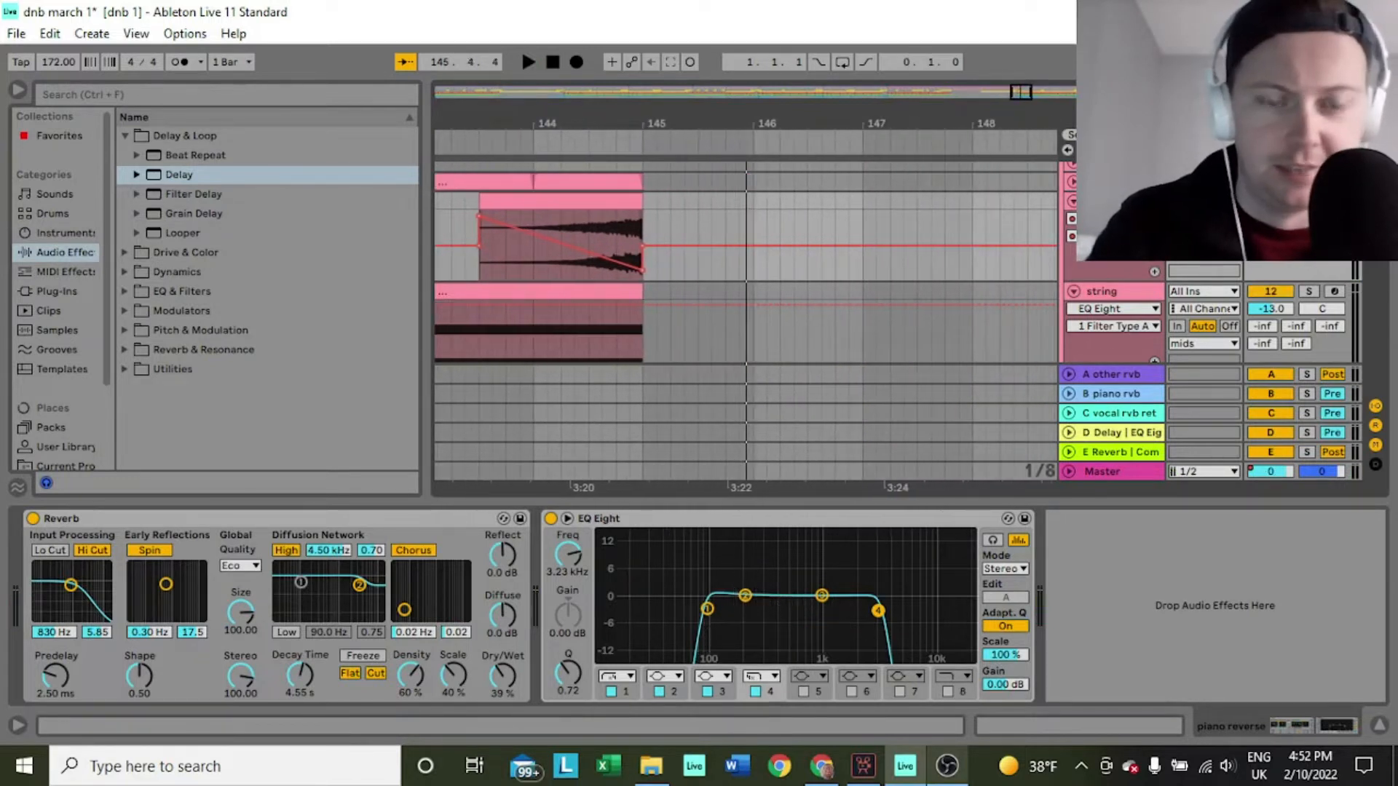
pyautogui.press('space')
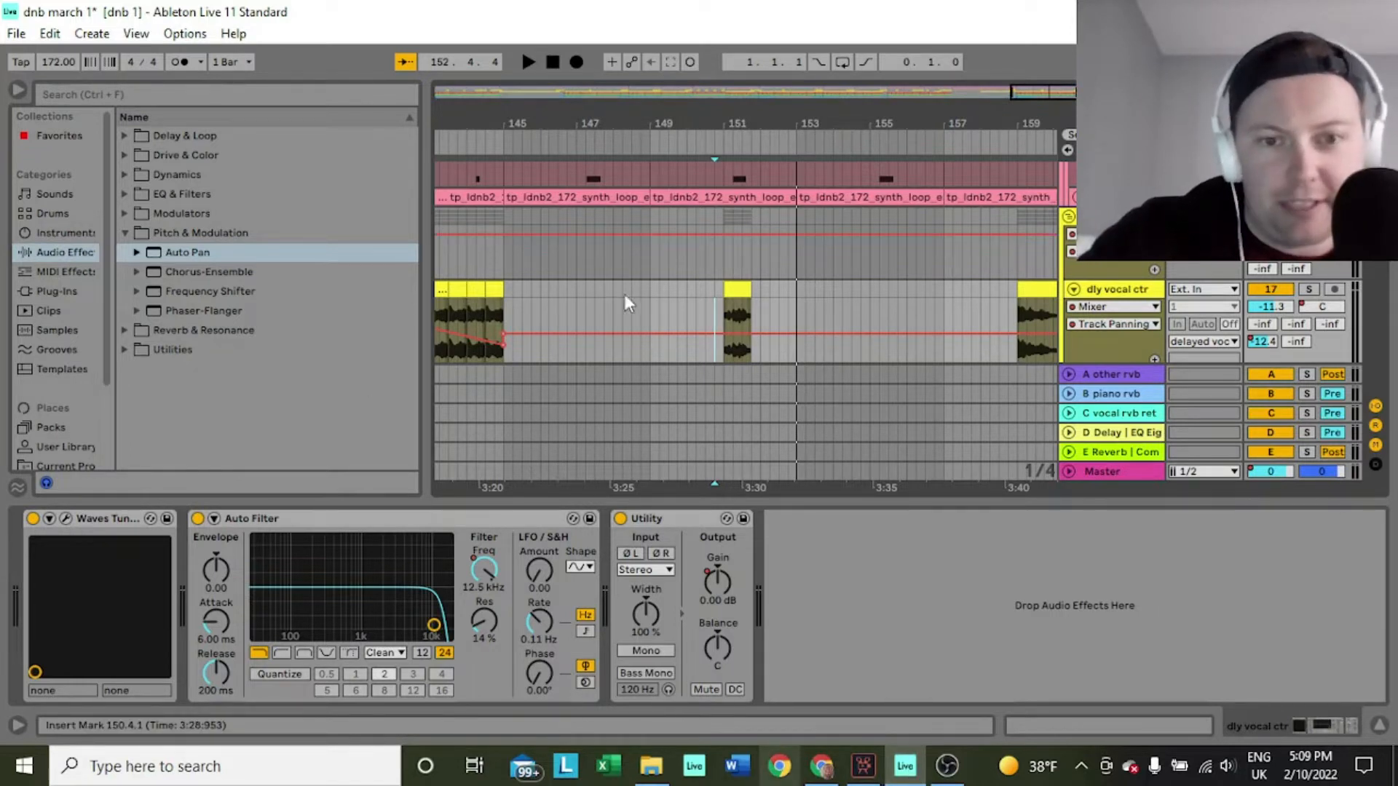
# Listen to the dly vocal ctr track from bar 149, automate its panning to the left from bar 151 to bar 153, and replay it
pyautogui.click(654, 313)
pyautogui.rightClick(655, 318)
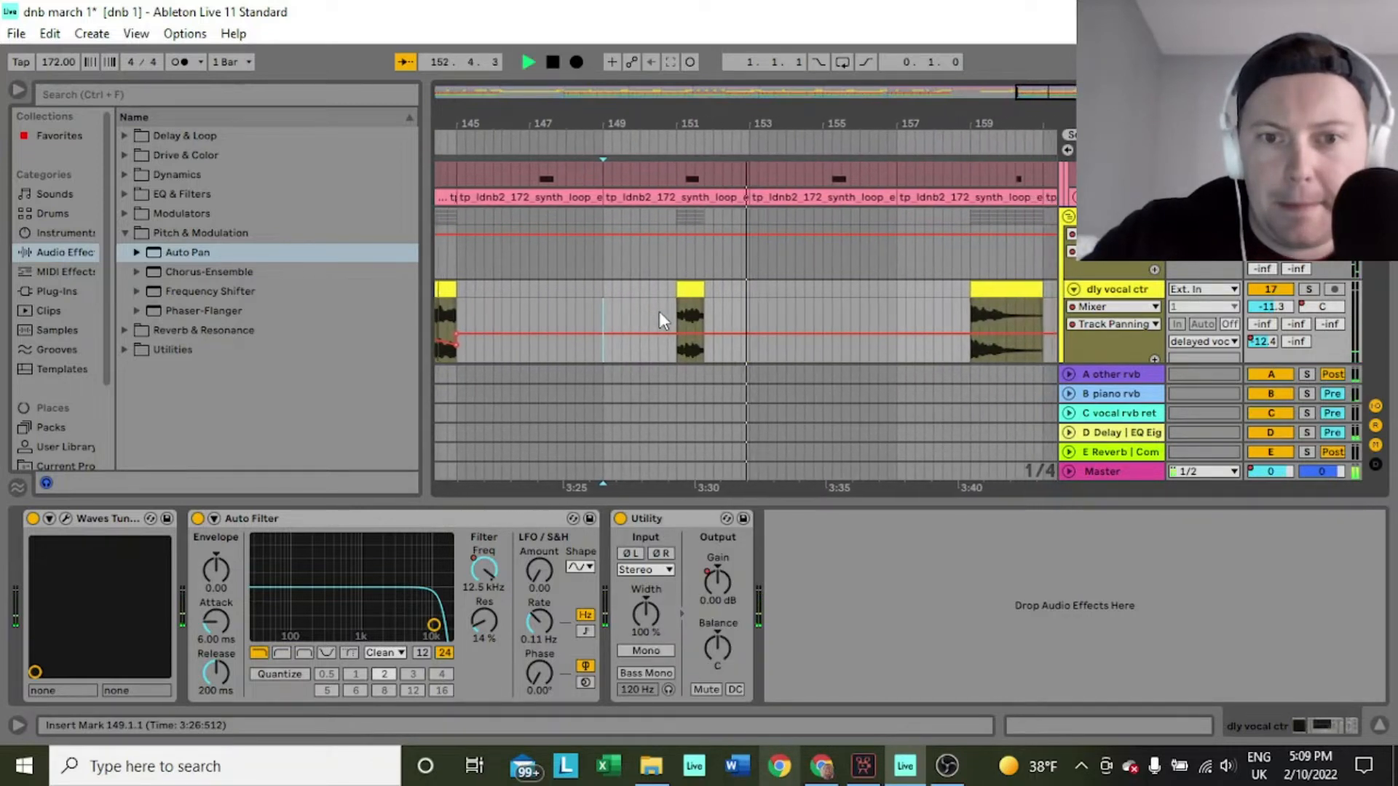
pyautogui.click(738, 334)
pyautogui.moveTo(684, 334); pyautogui.dragTo(739, 353)
pyautogui.press('space')
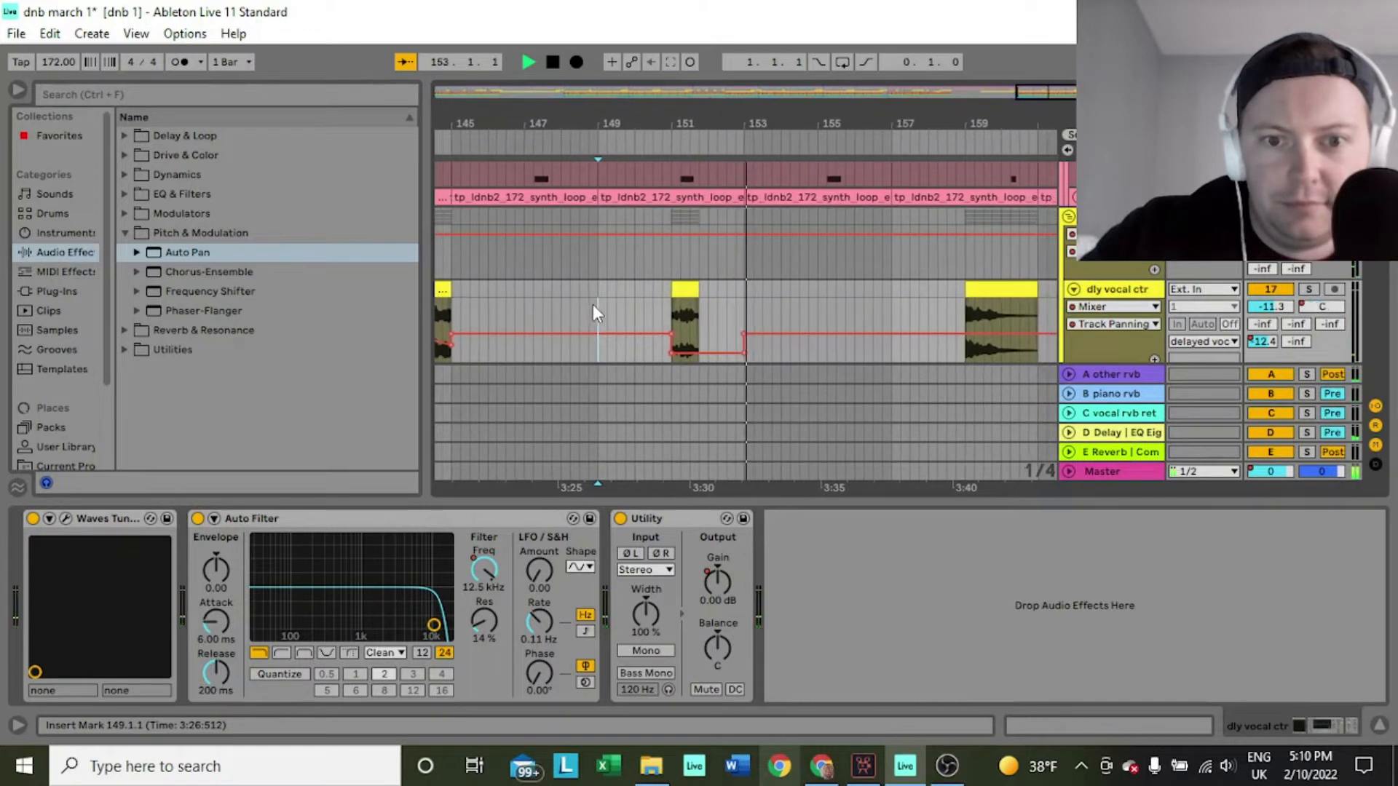
pyautogui.press('space')
# Automate the dly vocal ctr panning to ramp from 37L at bar 167 to the right at bar 169
pyautogui.moveTo(669, 353); pyautogui.dragTo(633, 300)
pyautogui.press('space')
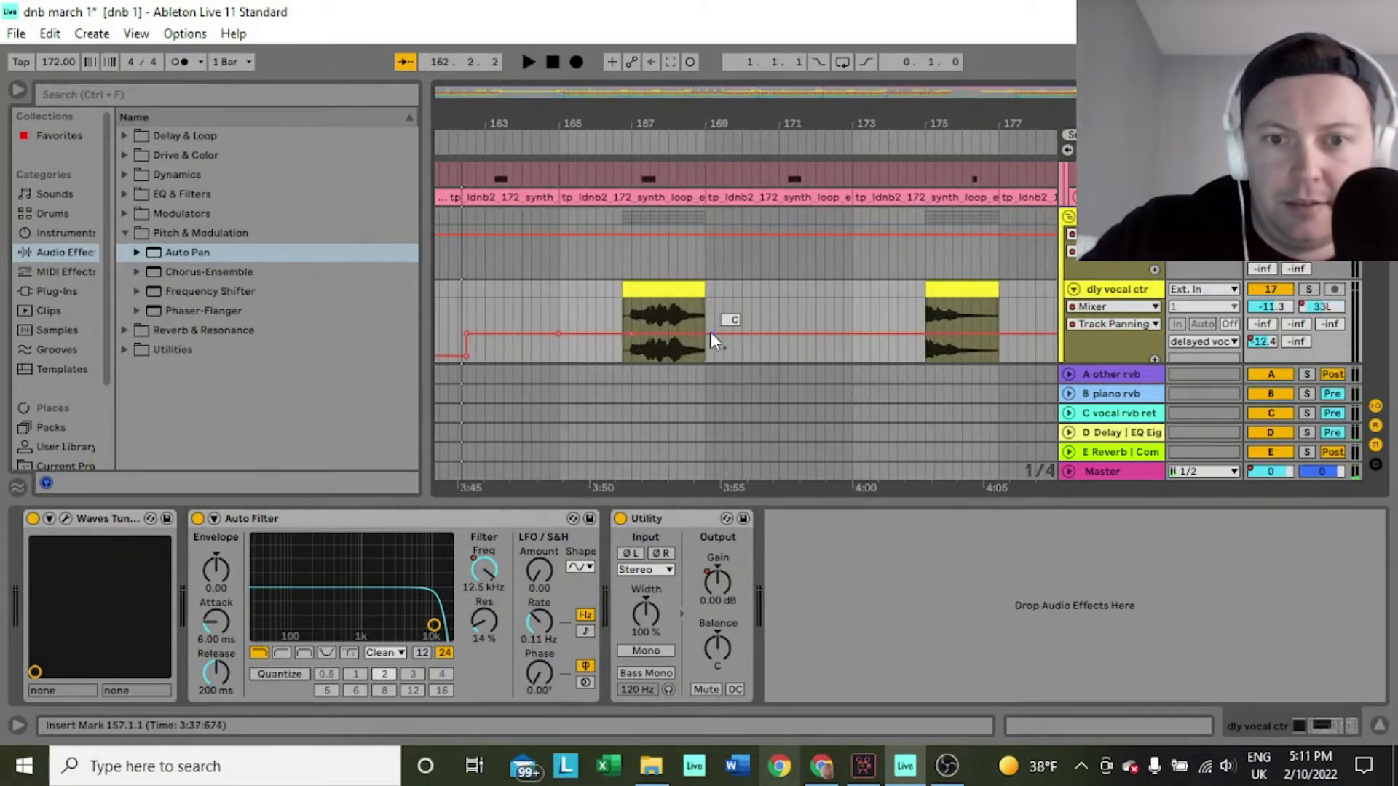
pyautogui.moveTo(704, 335); pyautogui.dragTo(630, 357)
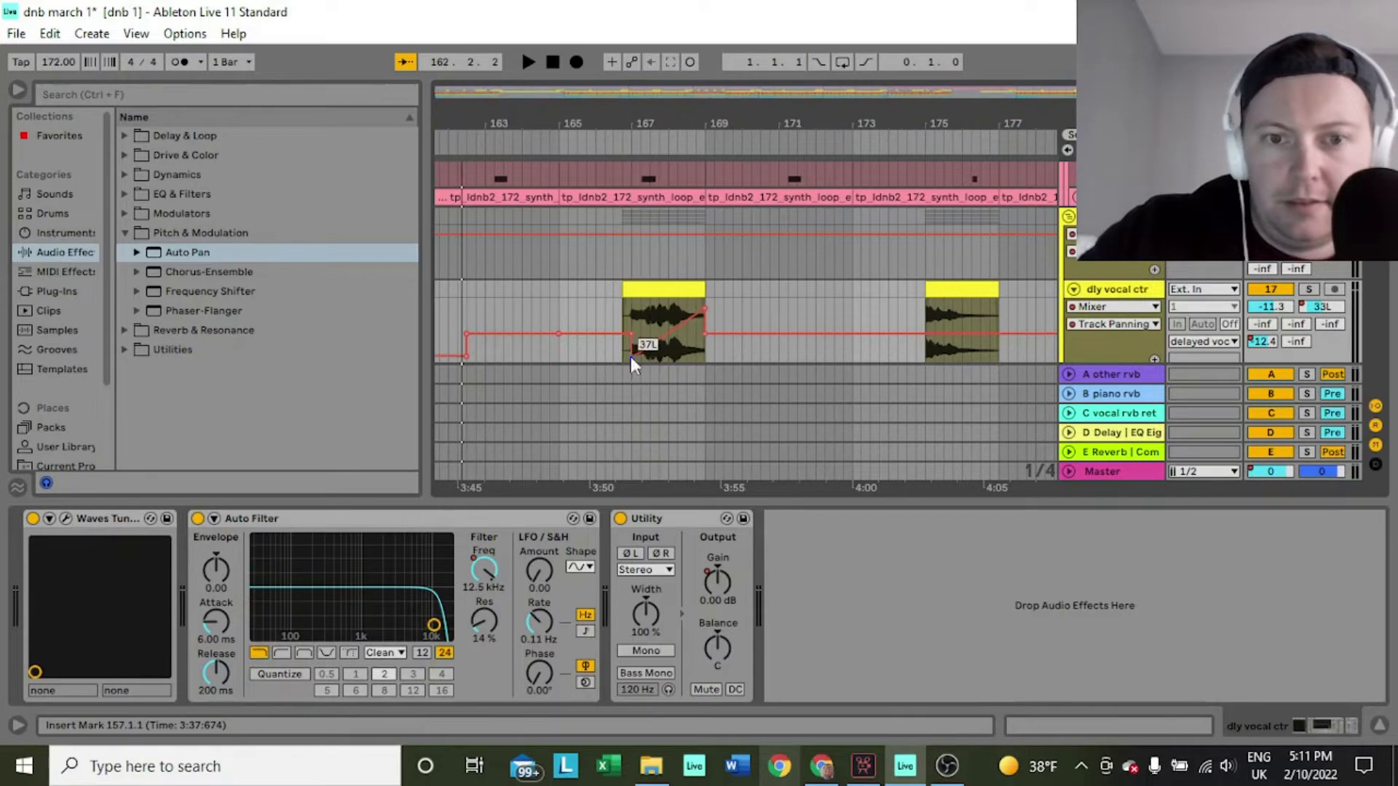
pyautogui.press('space')
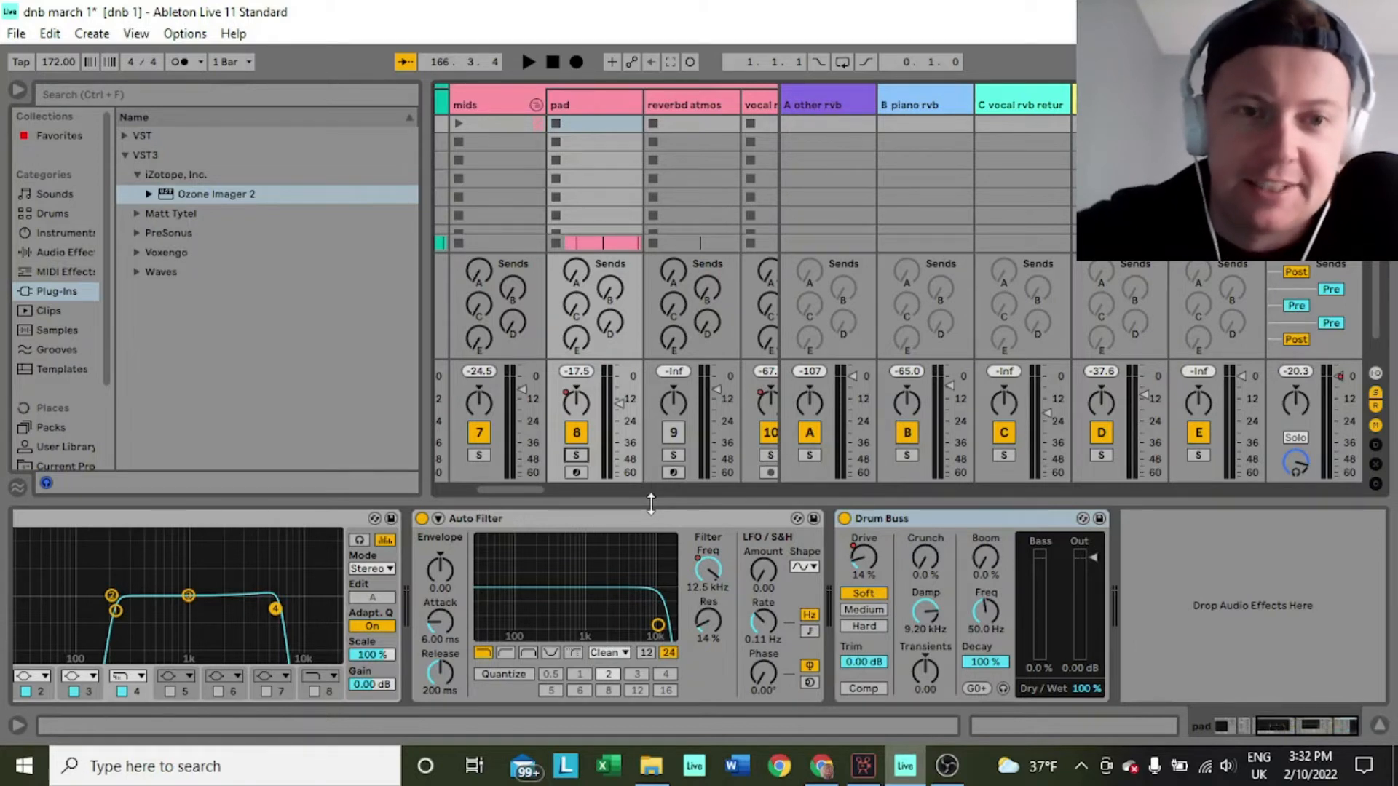
# Solo the pad track, play it on its own, and turn its solo off
pyautogui.click(576, 457)
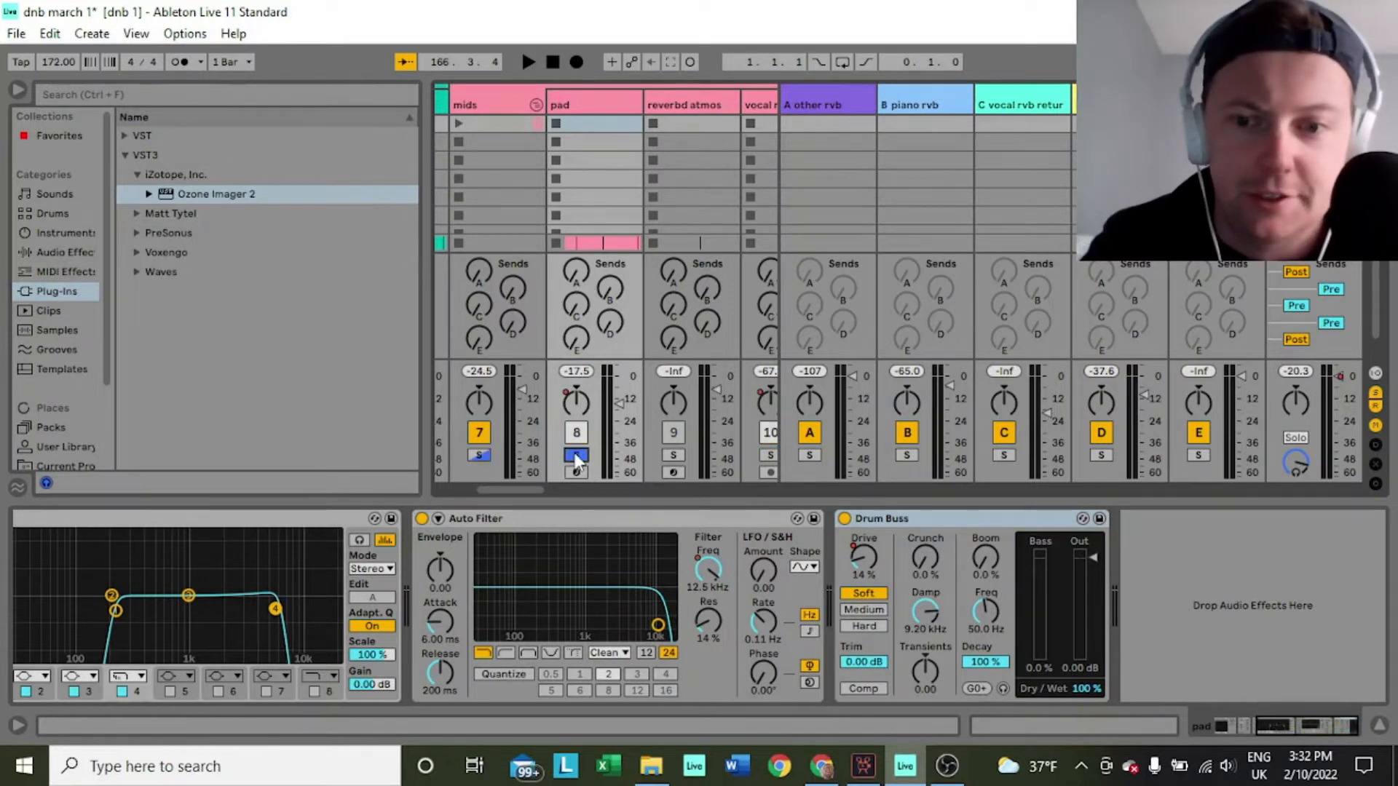
pyautogui.press('space')
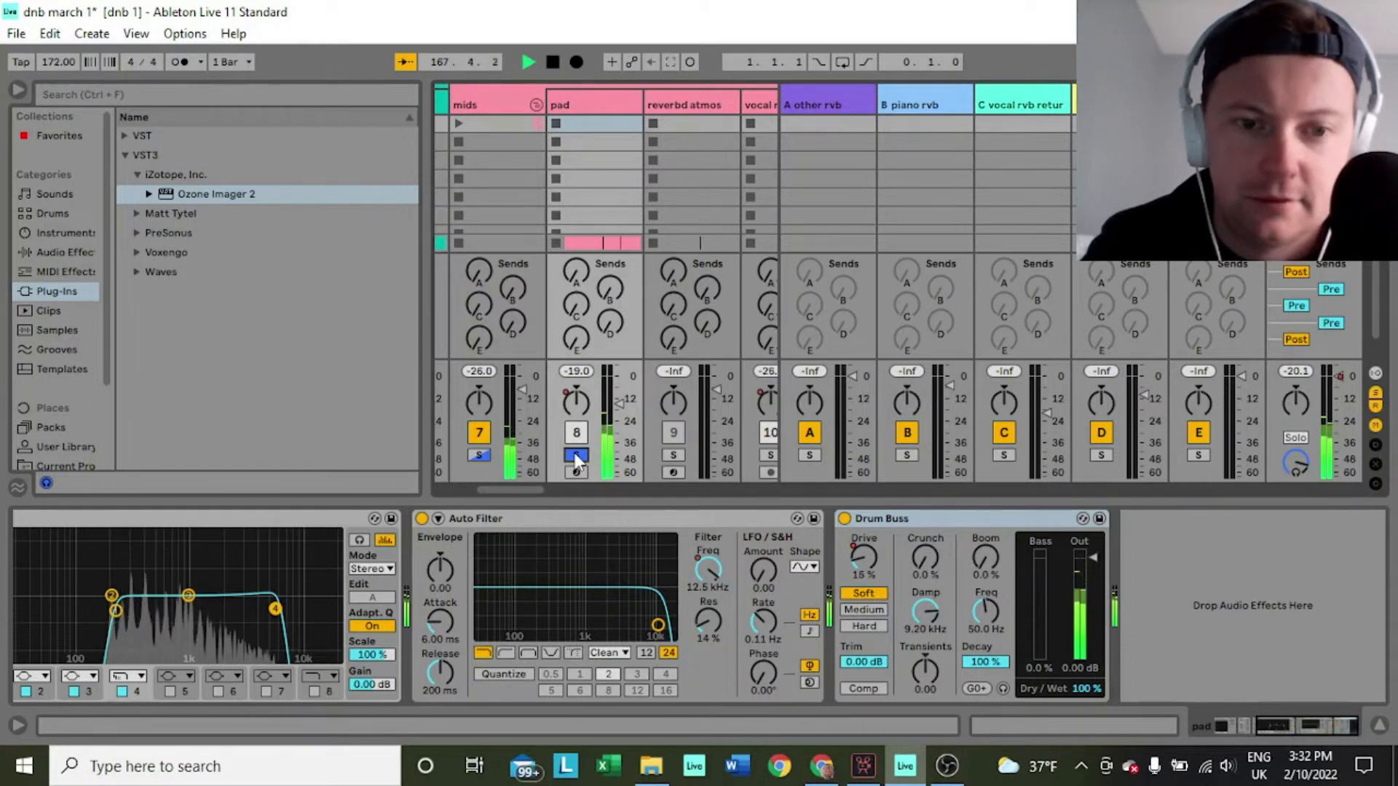
pyautogui.press('space')
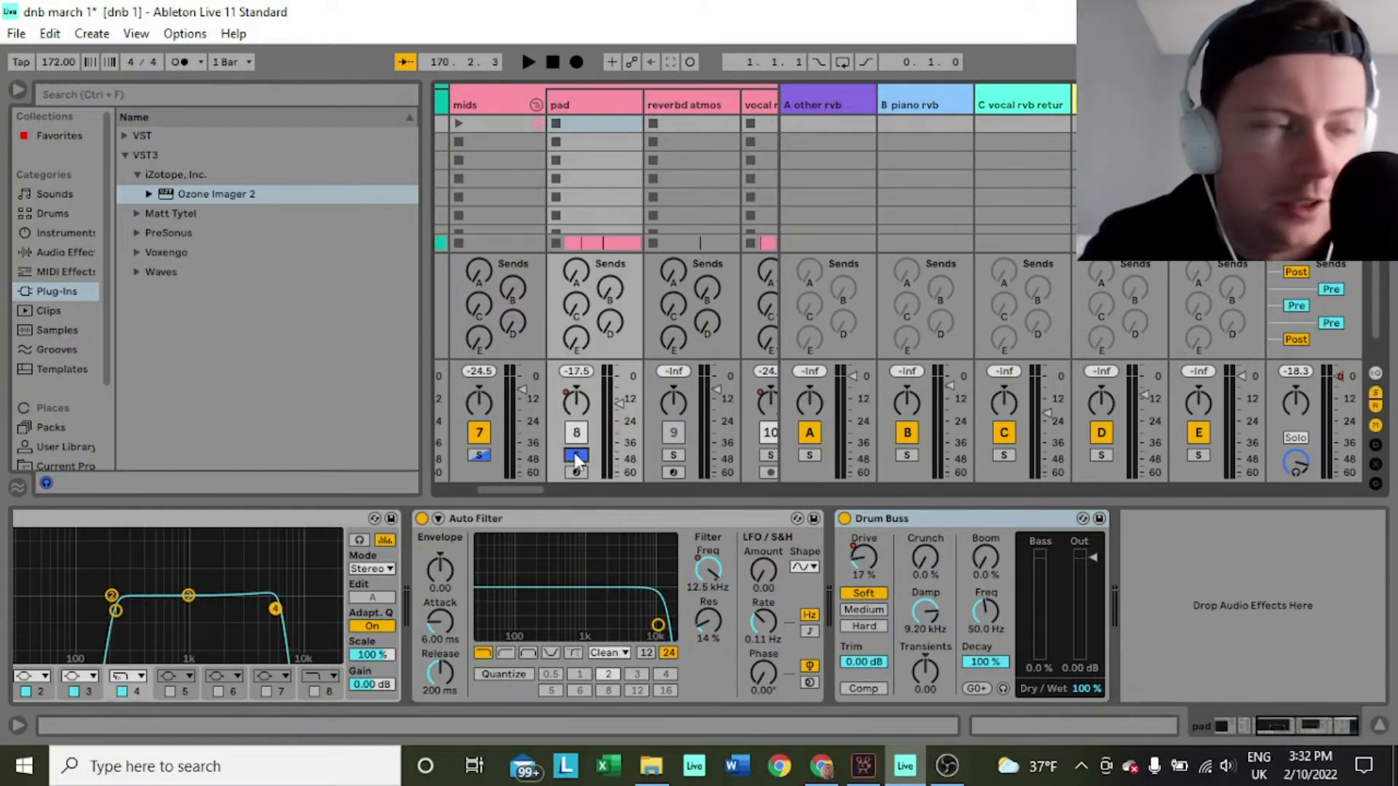
pyautogui.click(576, 456)
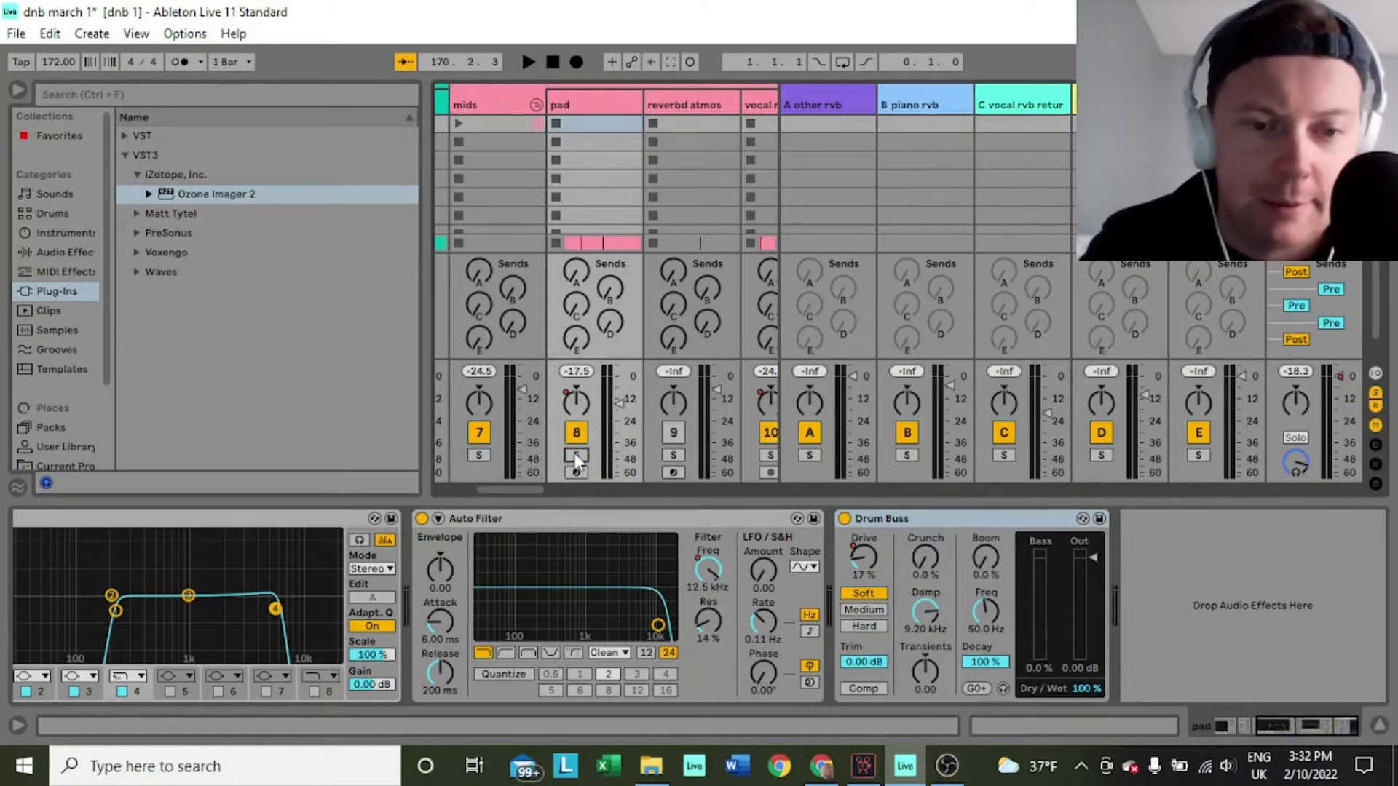
# Play the section with all tracks to hear the pad in the mix, and select the pad track
pyautogui.press('space')
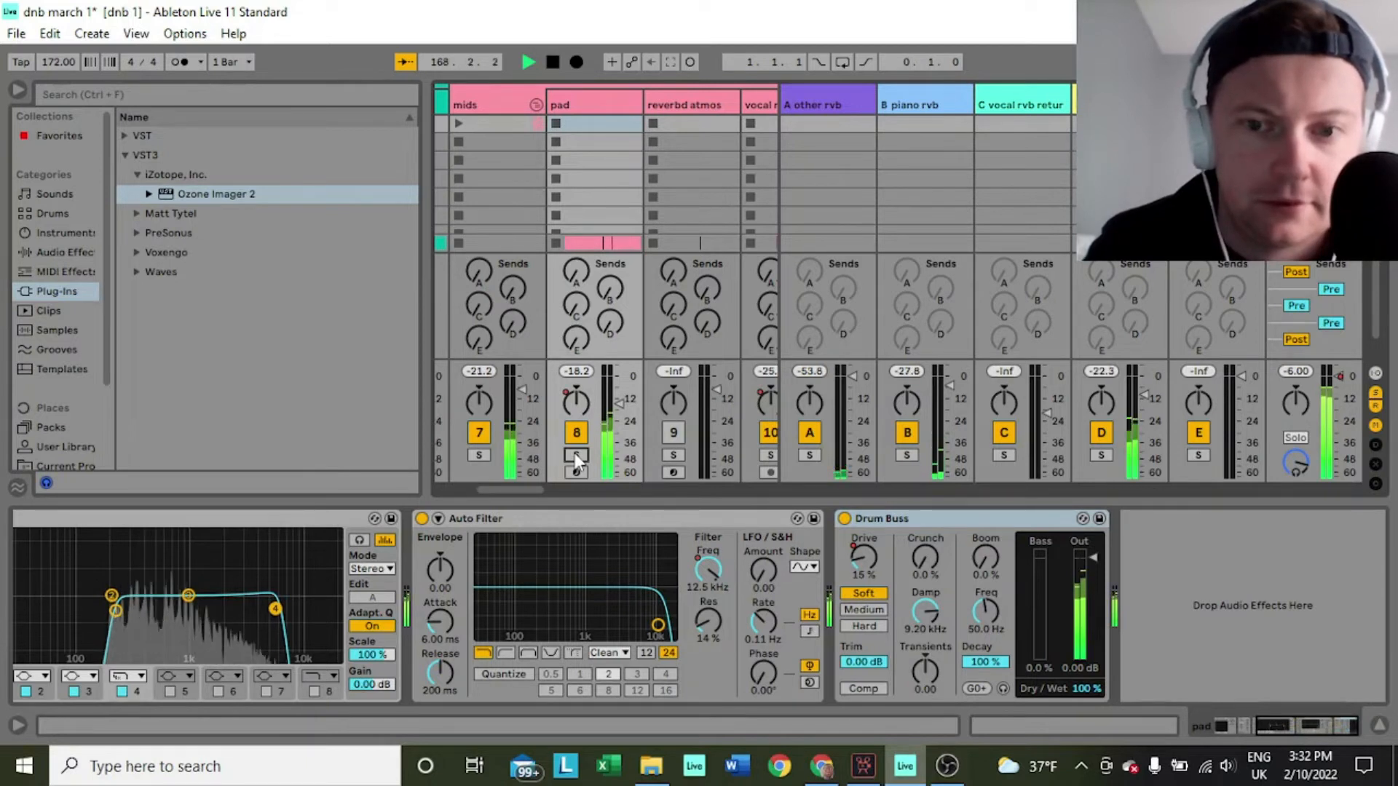
pyautogui.press('space')
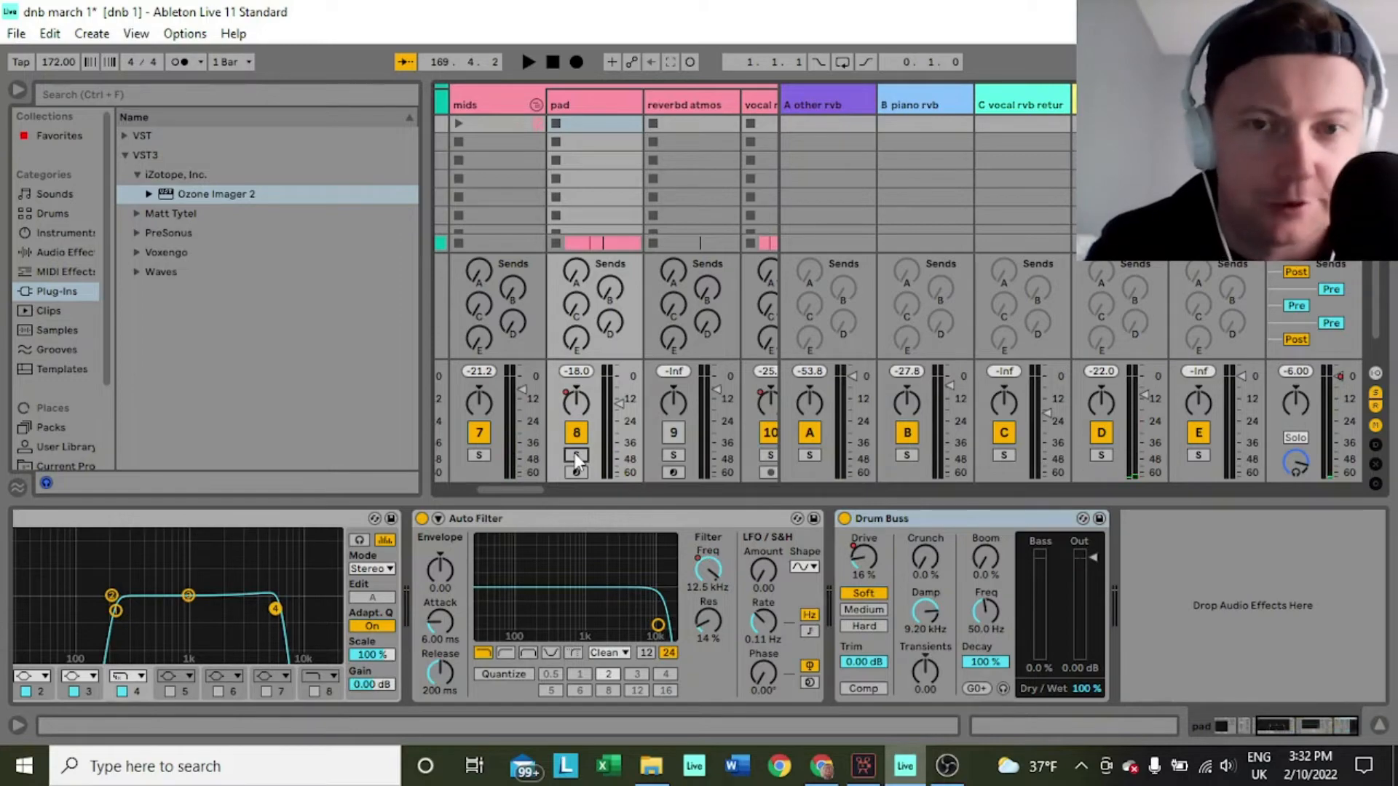
pyautogui.click(575, 458)
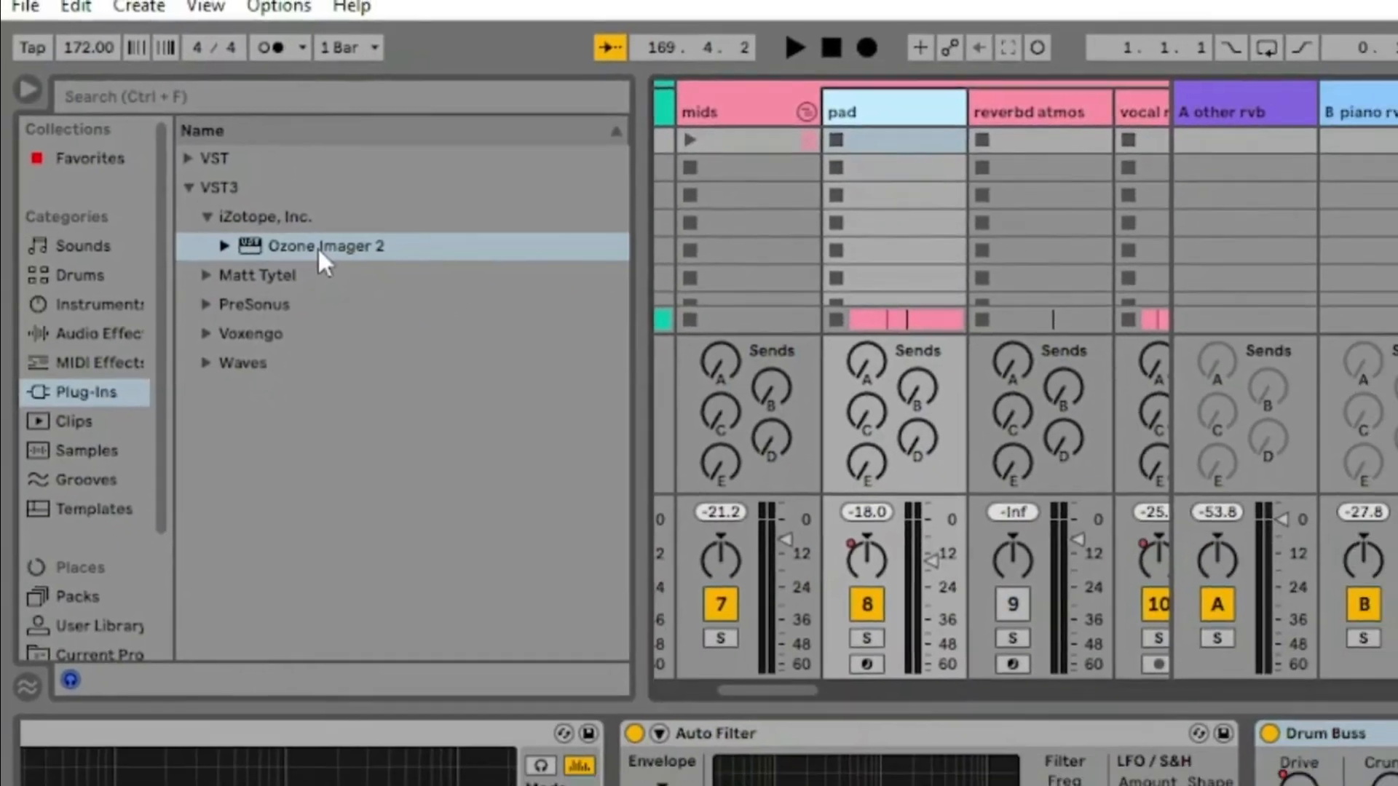
# Add Ozone Imager 2 to the pad track, set its width to 100%, and play the pad soloed and in the mix
pyautogui.doubleClick(424, 300)
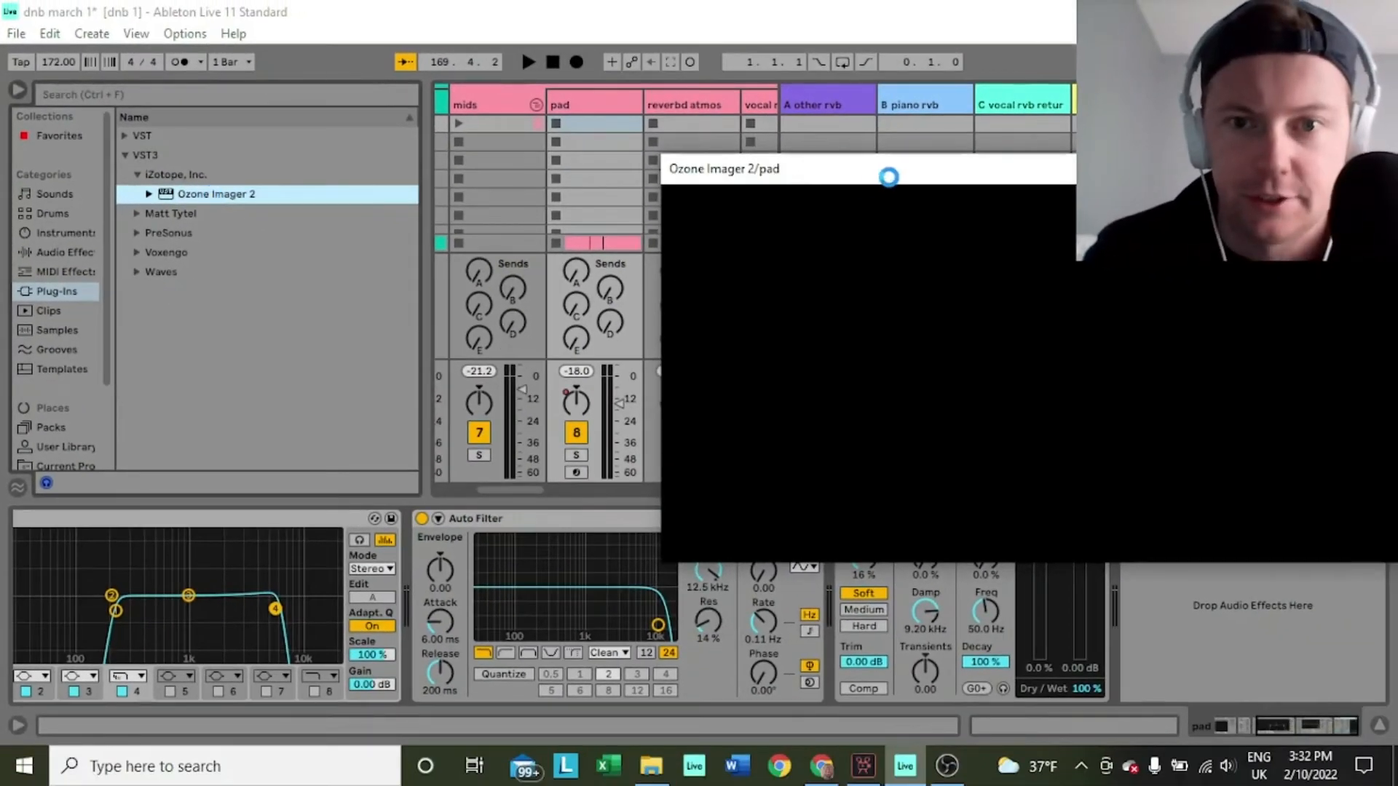
pyautogui.moveTo(1044, 417); pyautogui.dragTo(1067, 243)
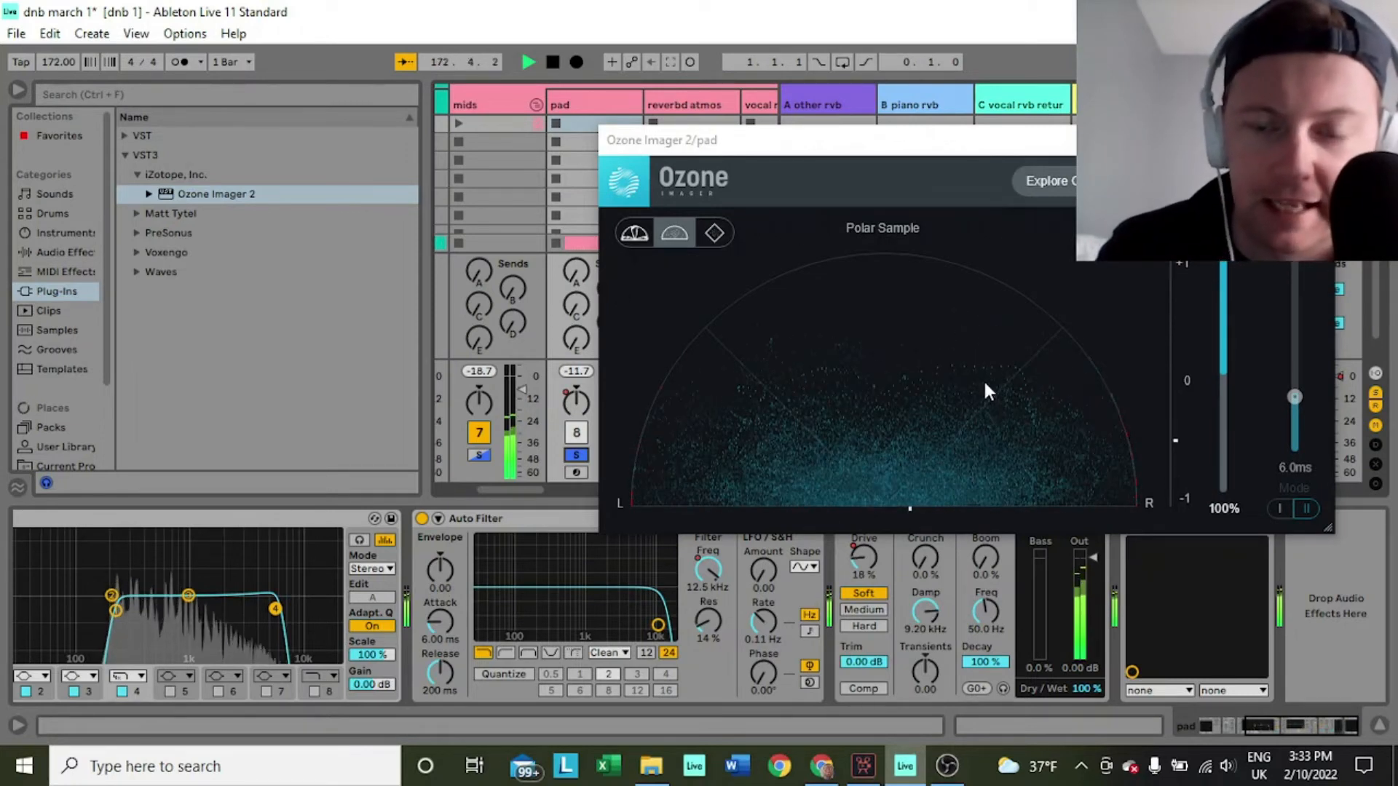
pyautogui.press('space')
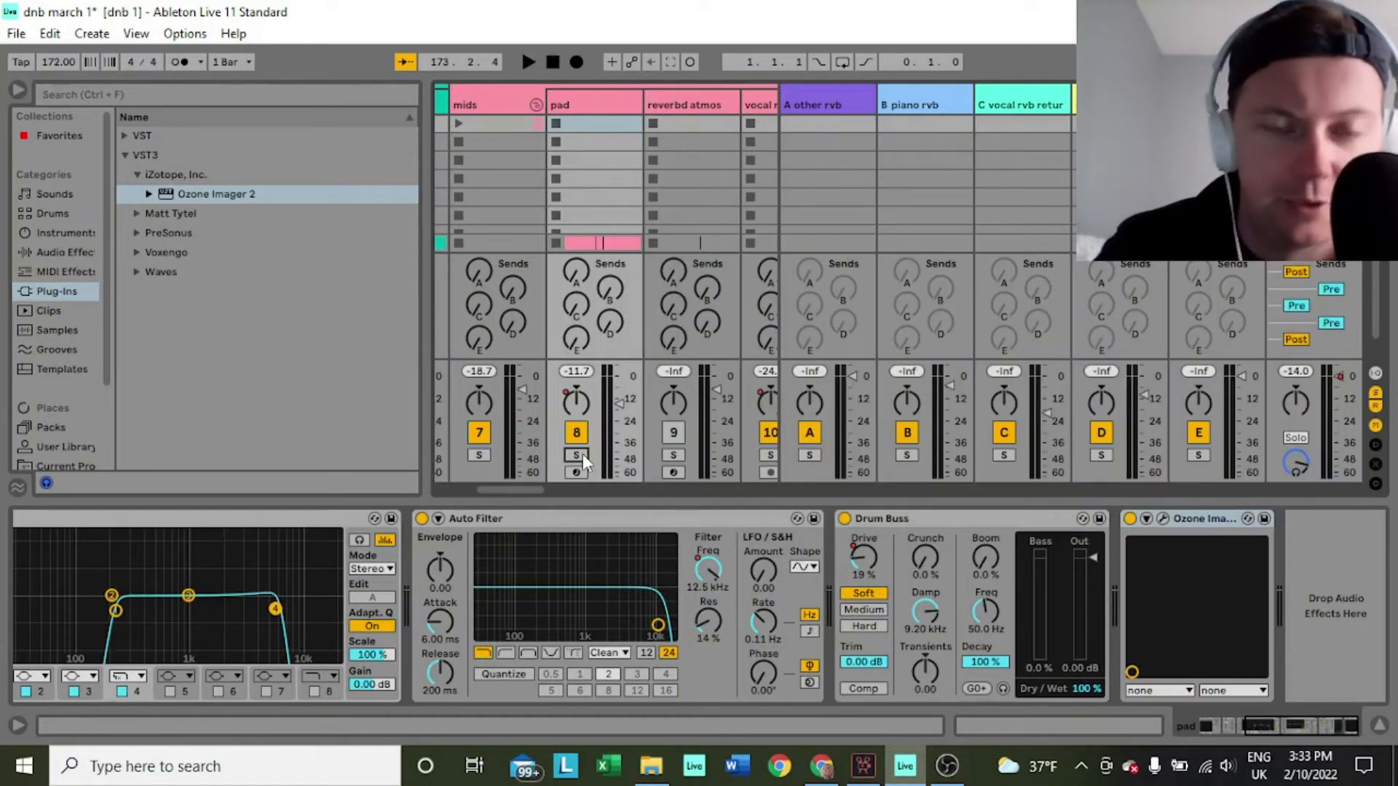
pyautogui.press('space')
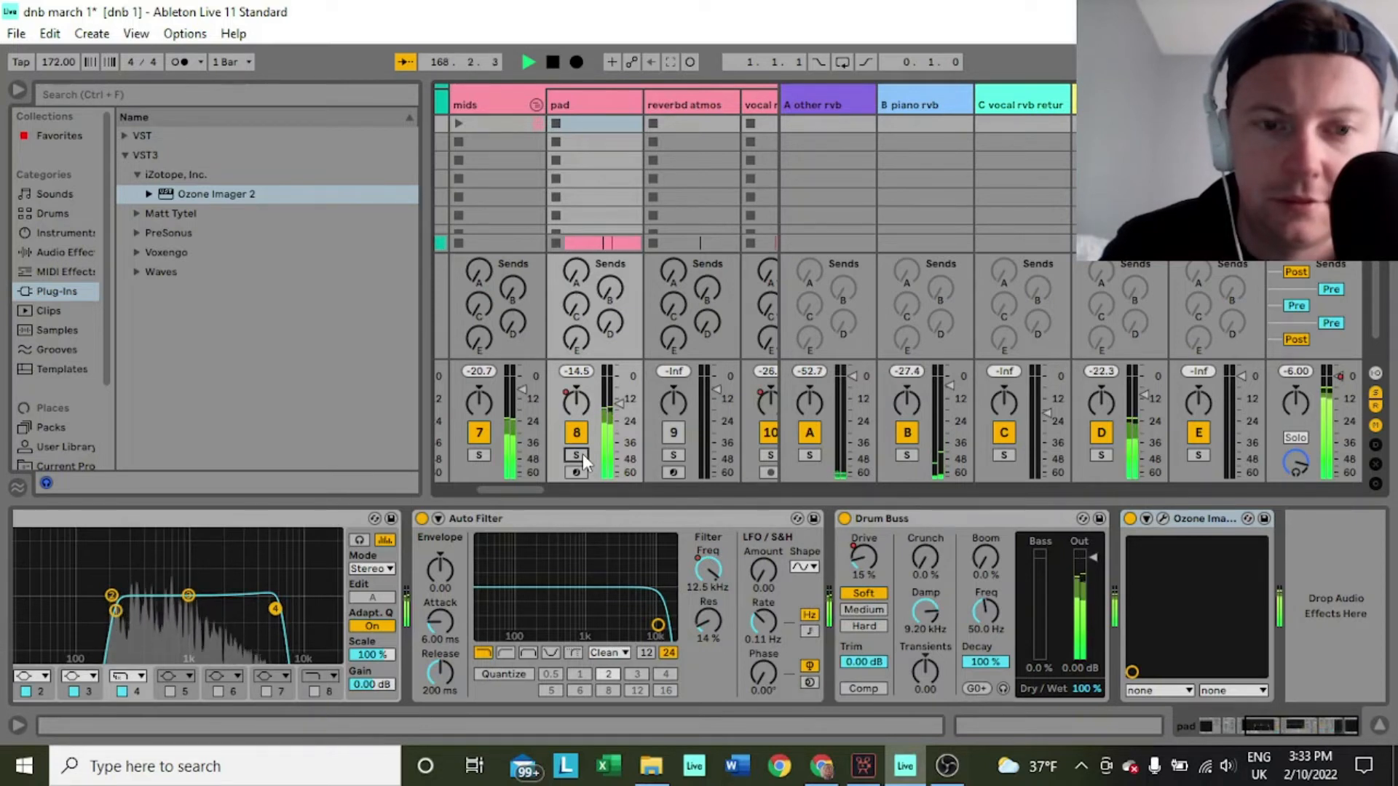
pyautogui.press('space')
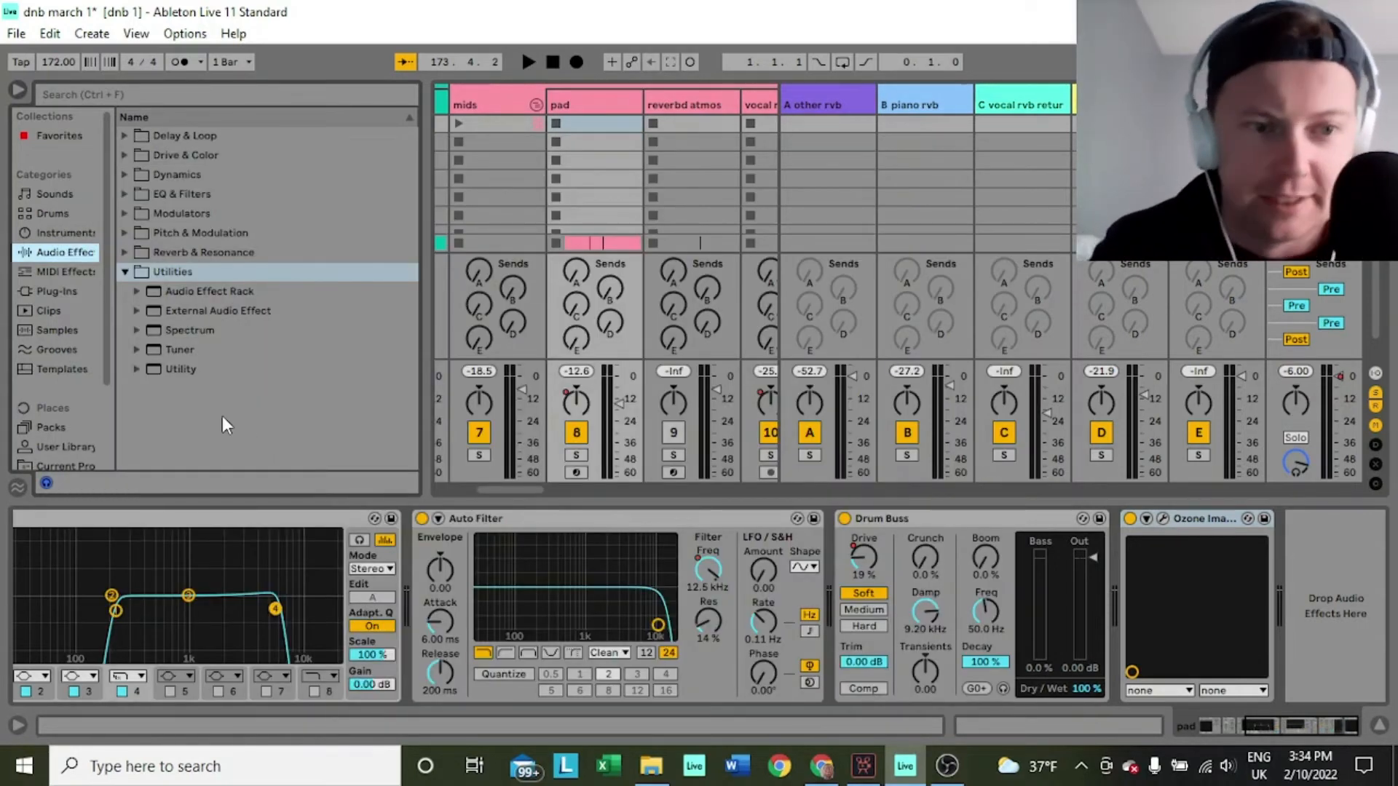
# Add an Audio Effect Rack to the pad track and create two chains in it, panned 50L and 50R
pyautogui.click(178, 369)
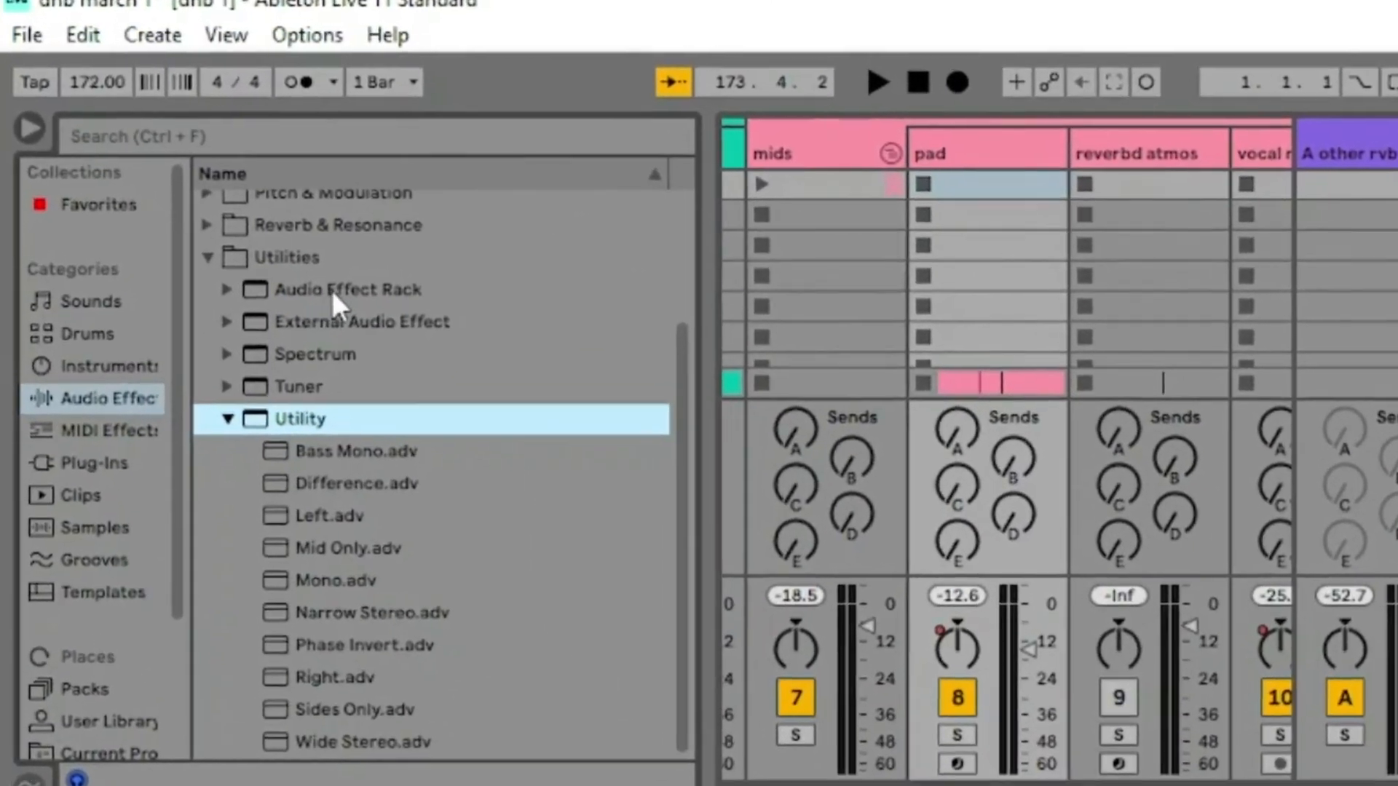
pyautogui.click(231, 209)
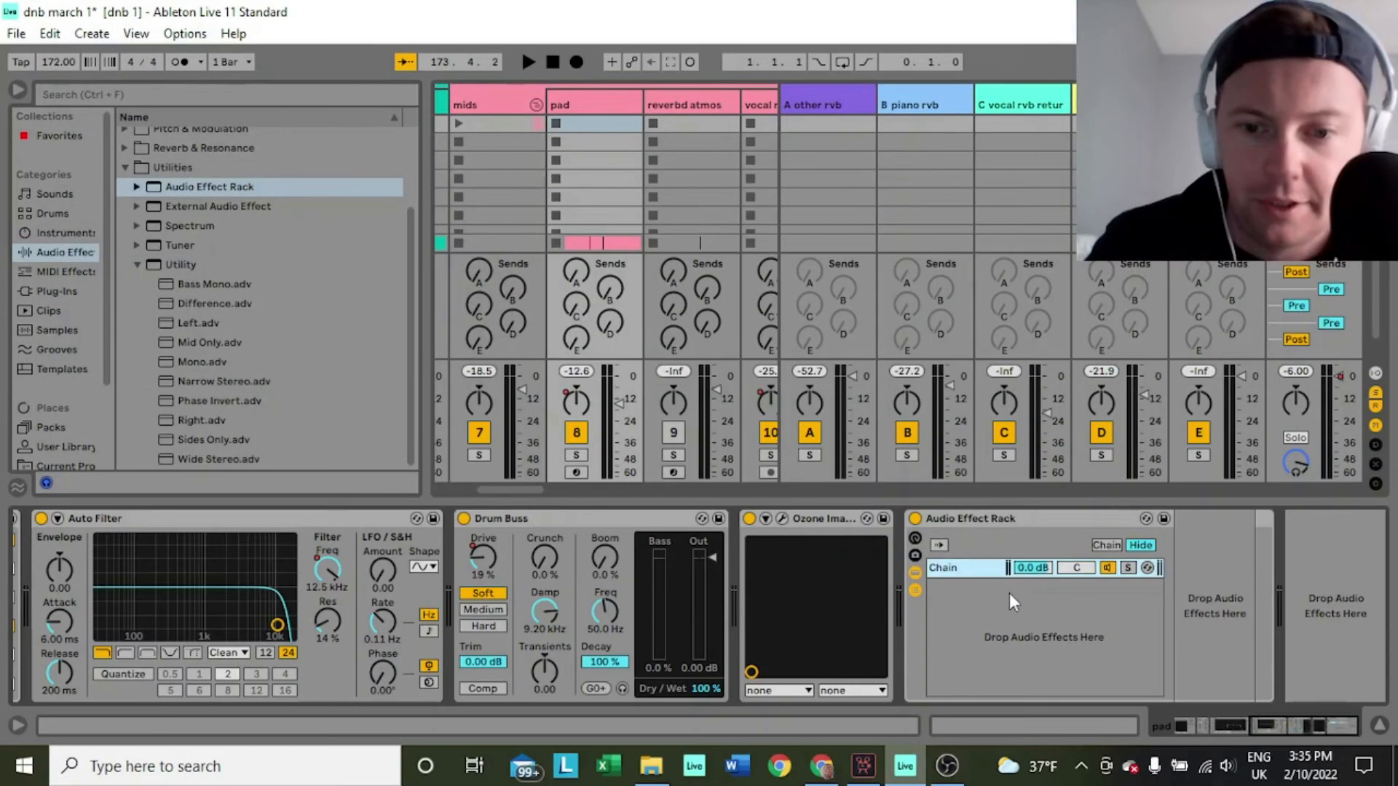
pyautogui.rightClick(1009, 593)
pyautogui.click(1035, 604)
pyautogui.moveTo(1076, 569); pyautogui.dragTo(1080, 589)
pyautogui.click(1081, 593)
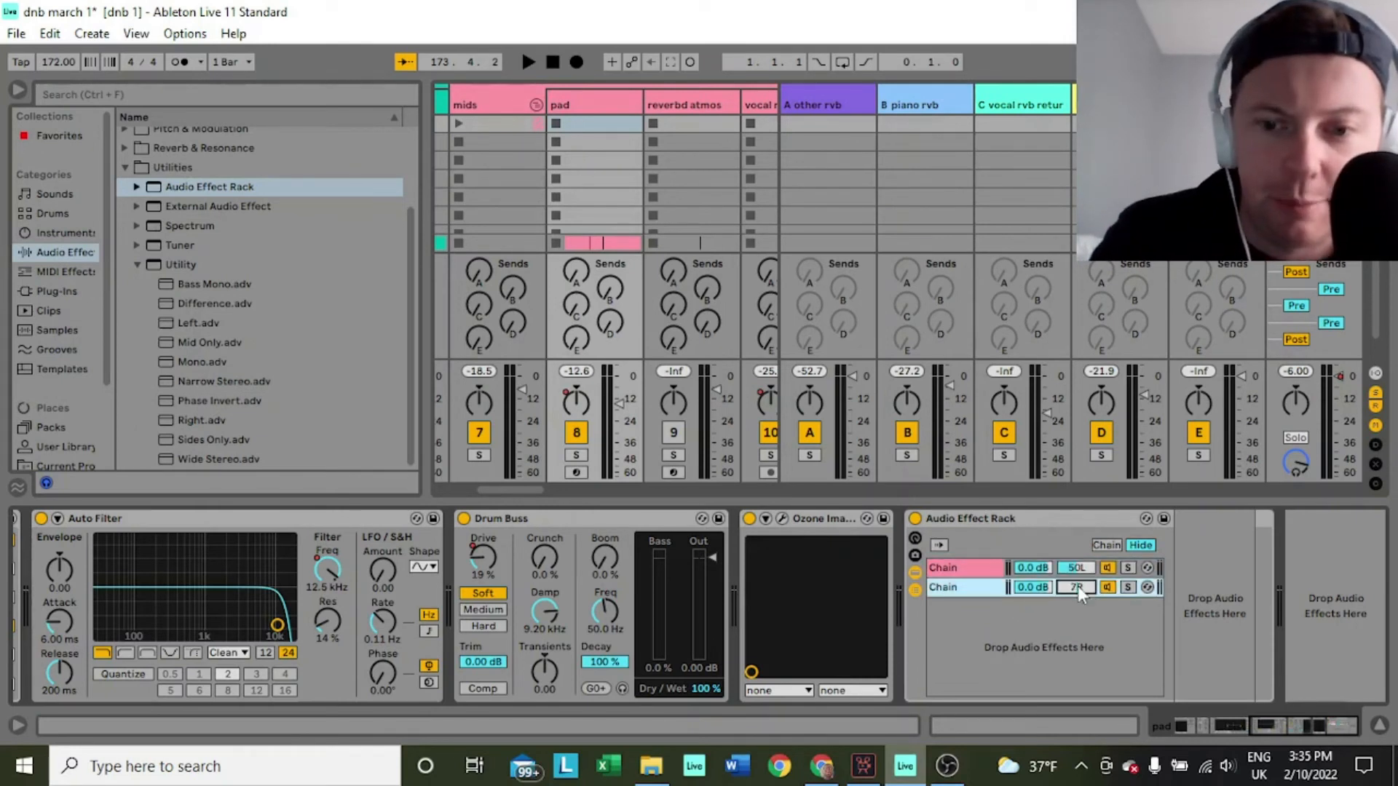
pyautogui.moveTo(1078, 585); pyautogui.dragTo(1078, 575)
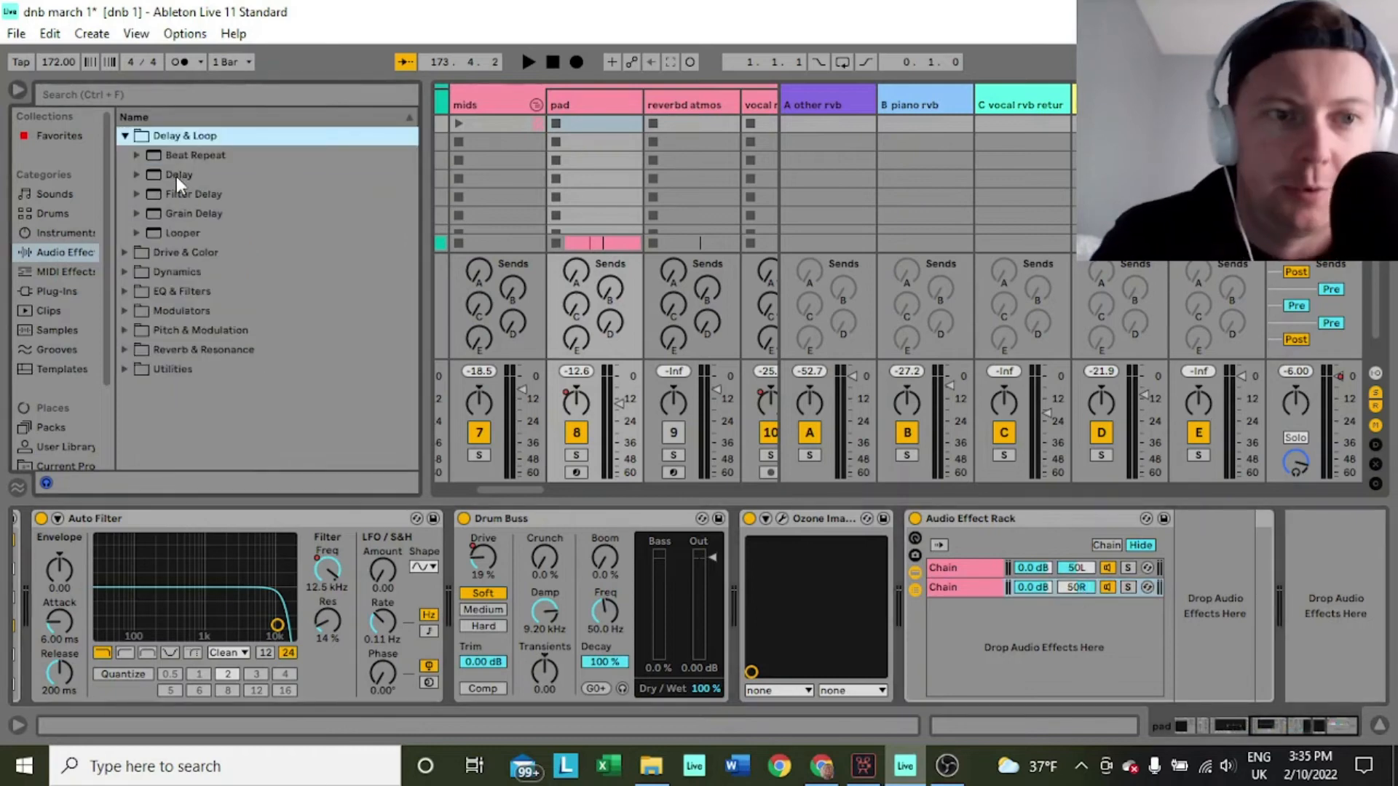
# Add a Delay to the 50L chain with a time of 11.9 ms, 0% feedback and 100% dry/wet
pyautogui.moveTo(178, 176); pyautogui.dragTo(974, 572)
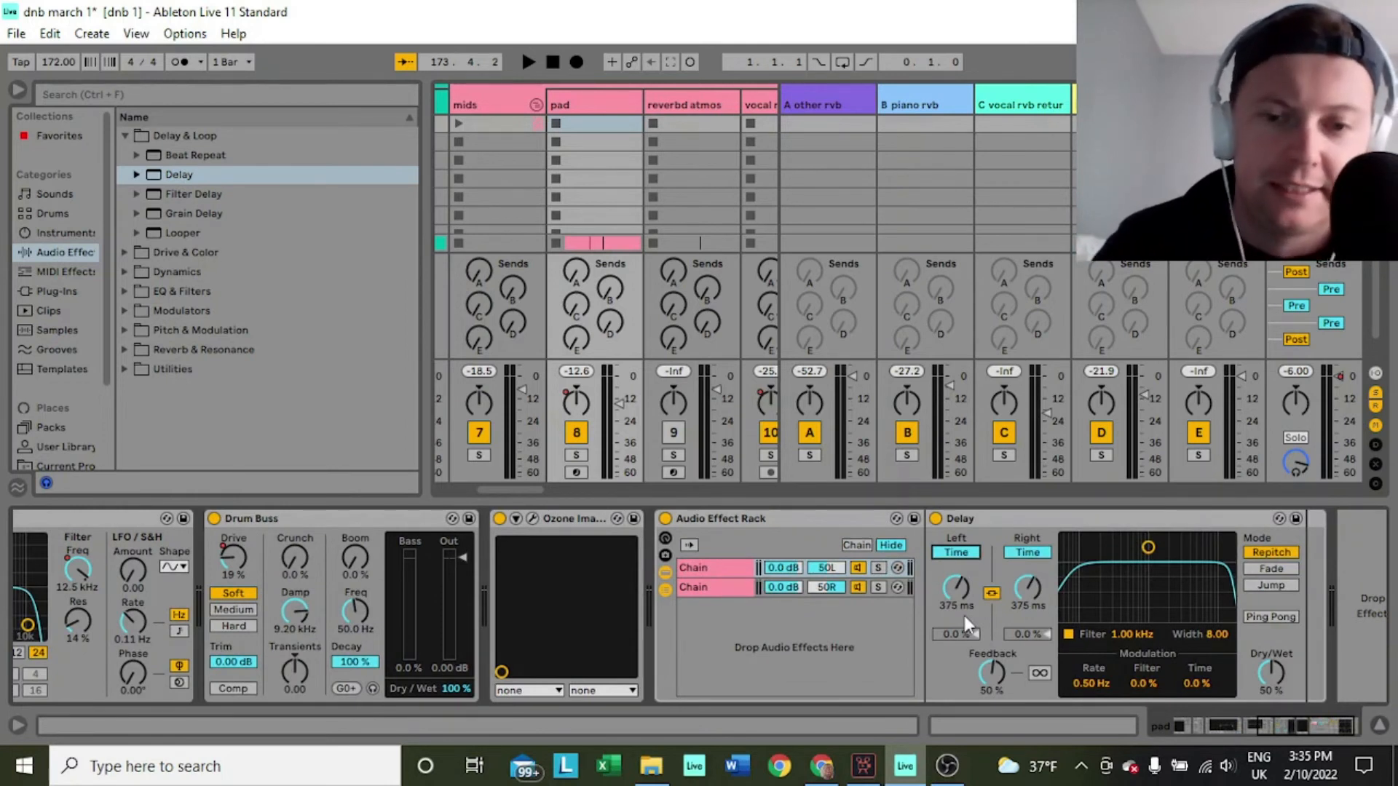
pyautogui.moveTo(958, 591); pyautogui.dragTo(958, 682)
pyautogui.moveTo(959, 591); pyautogui.dragTo(958, 583)
pyautogui.moveTo(990, 673); pyautogui.dragTo(990, 728)
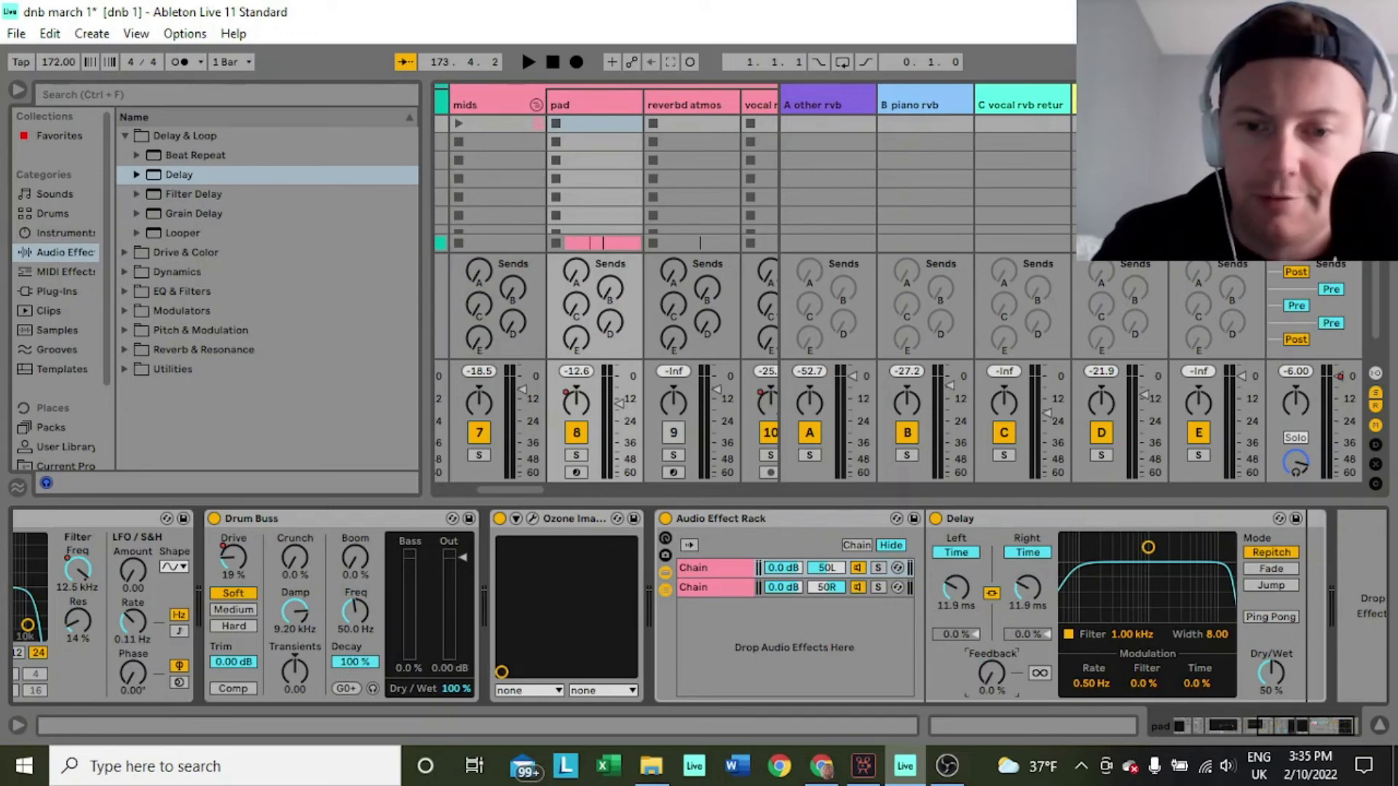
pyautogui.rightClick(1277, 679)
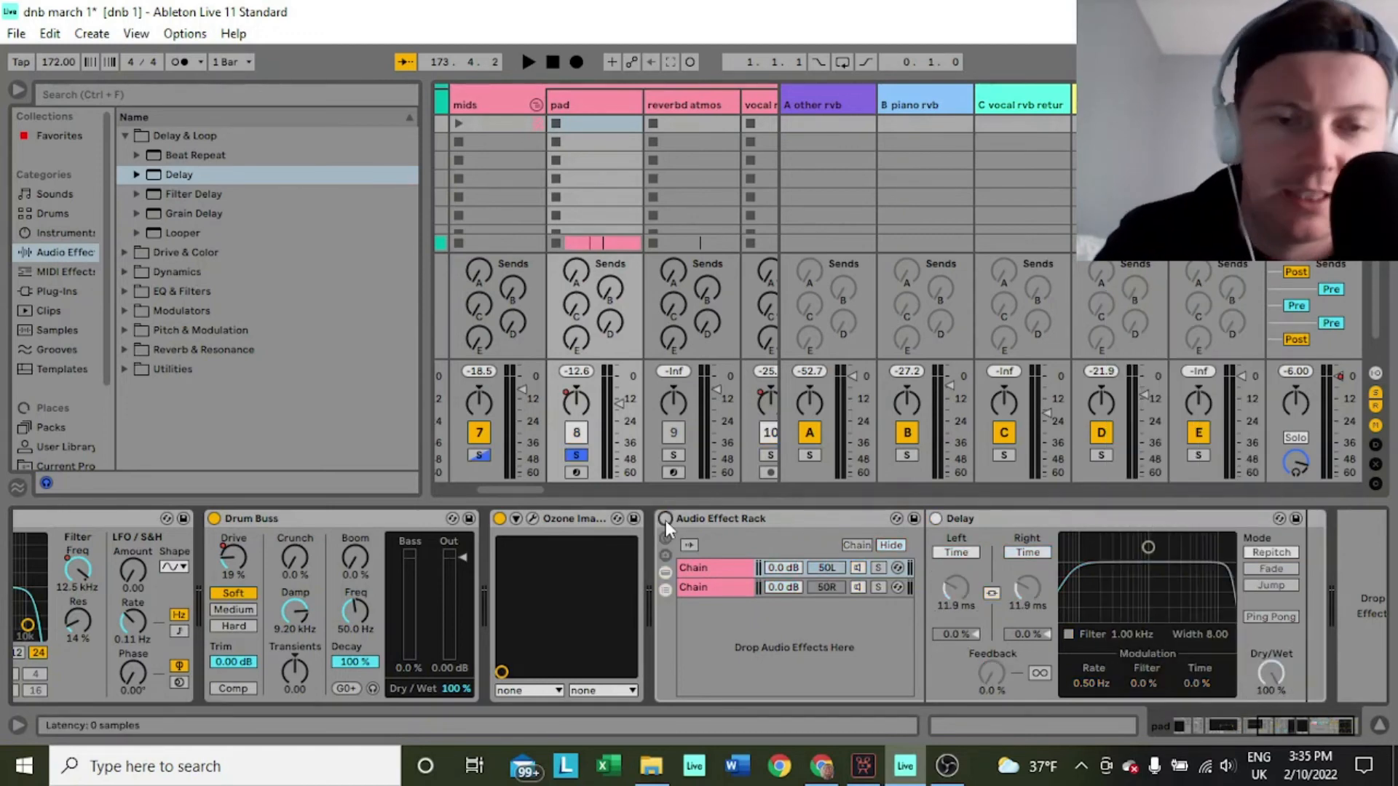
# Play the soloed pad and compare it with the Audio Effect Rack bypassed and active, leaving the rack on
pyautogui.press('space')
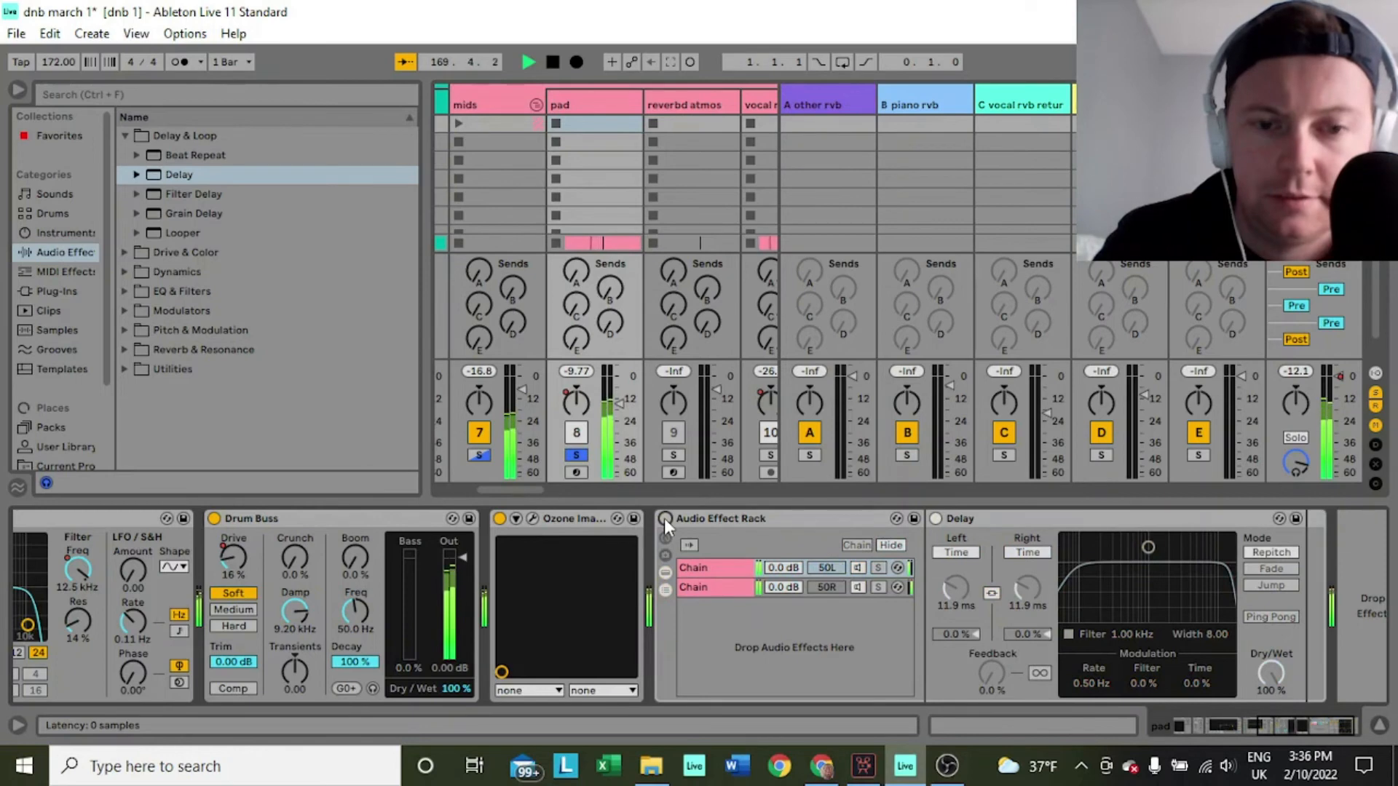
pyautogui.click(664, 518)
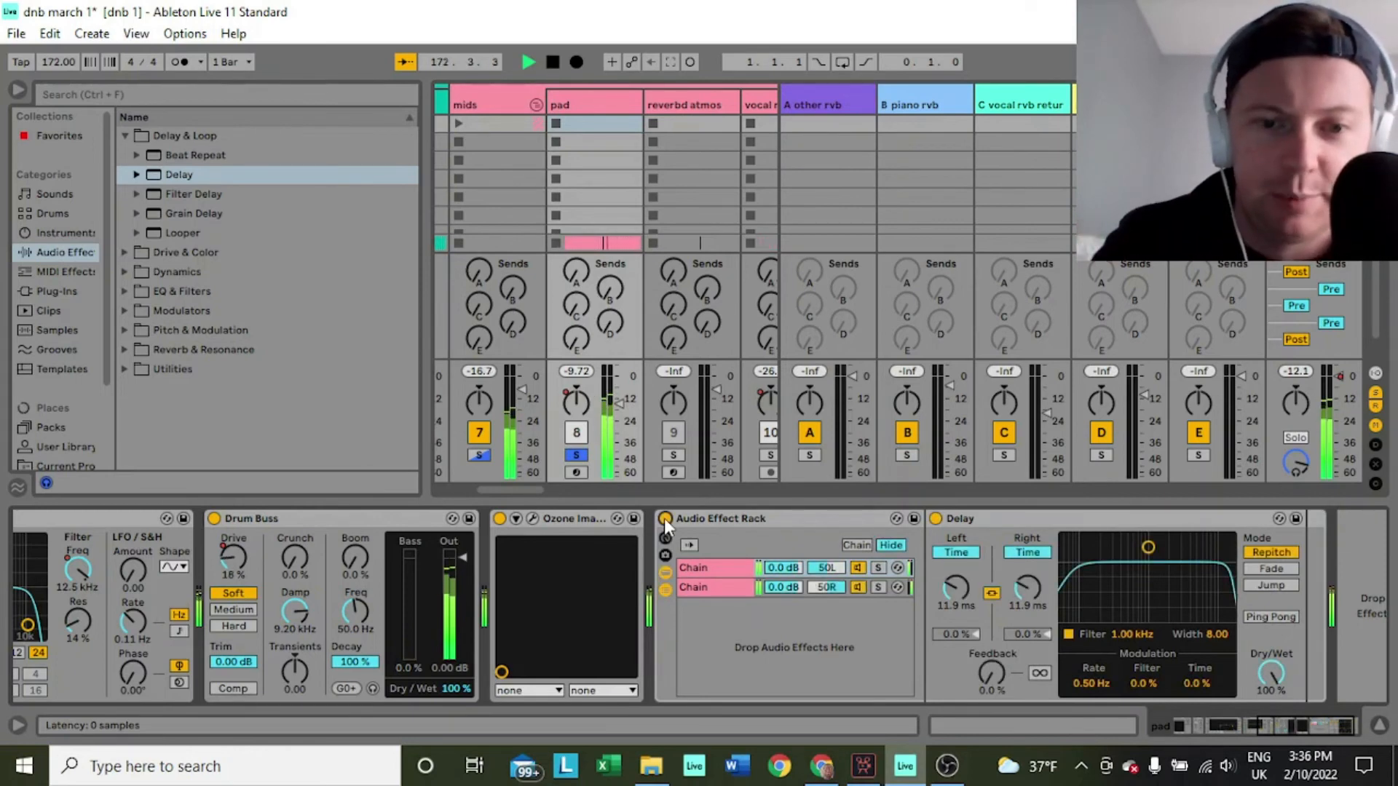
pyautogui.click(664, 518)
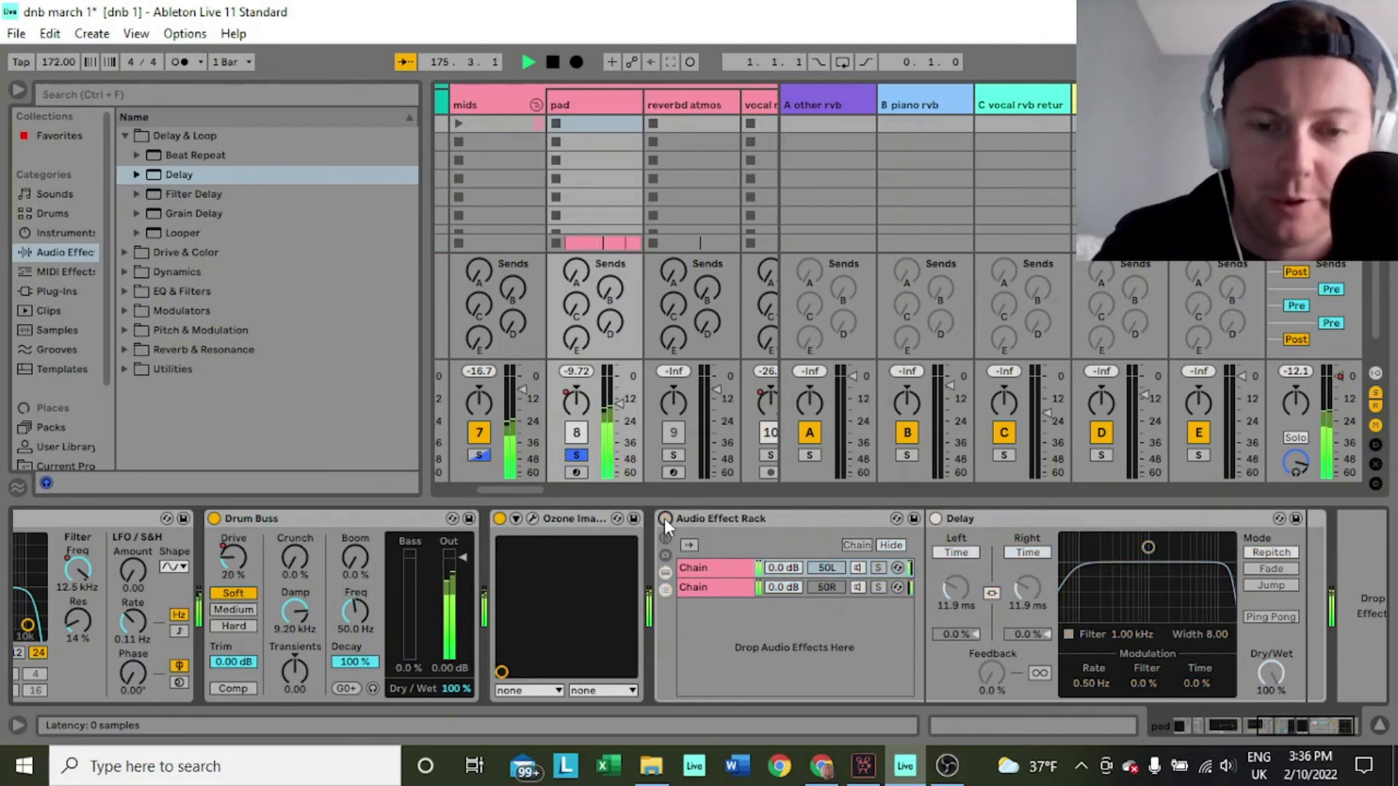
pyautogui.click(664, 518)
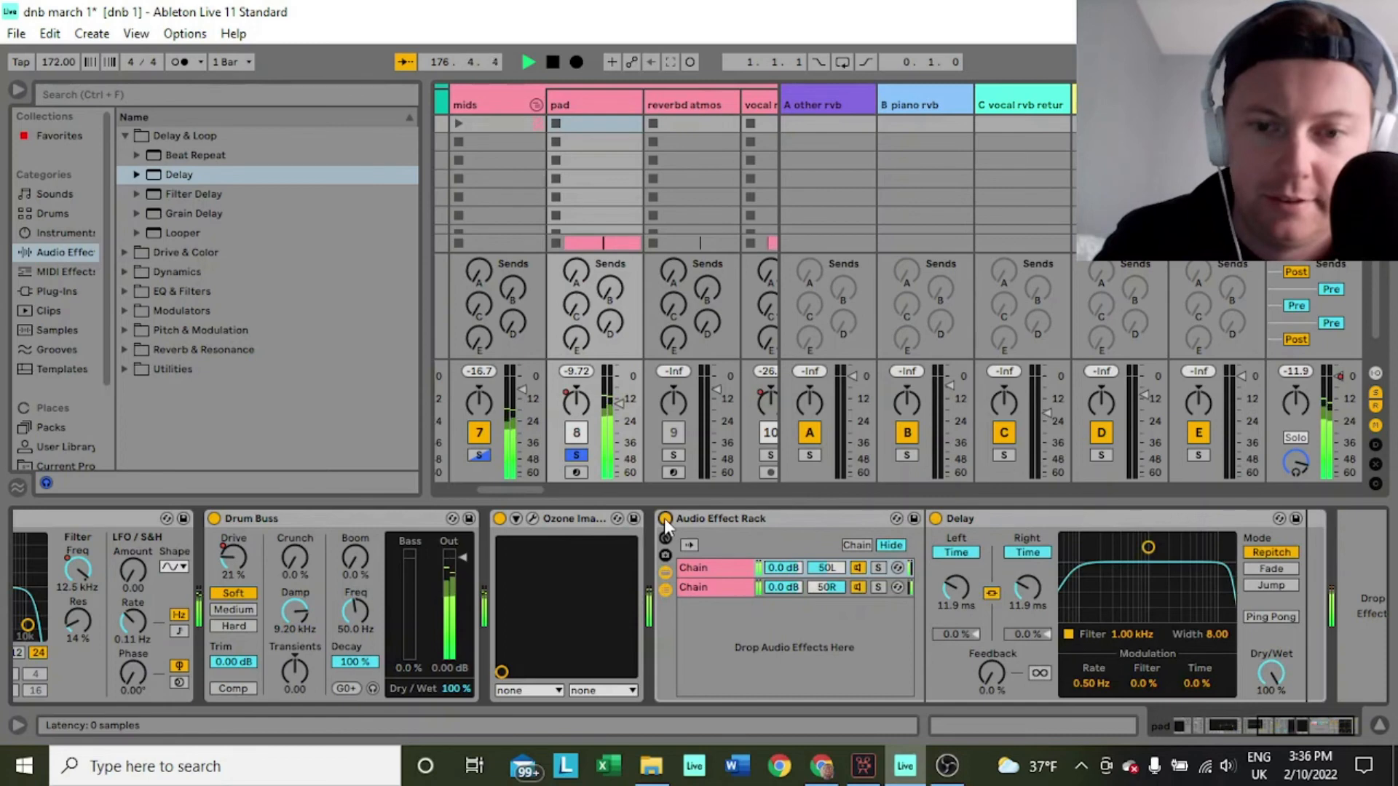
pyautogui.press('space')
# Turn off the pad's solo and play the section with all tracks to hear the widened pad in the mix
pyautogui.click(576, 455)
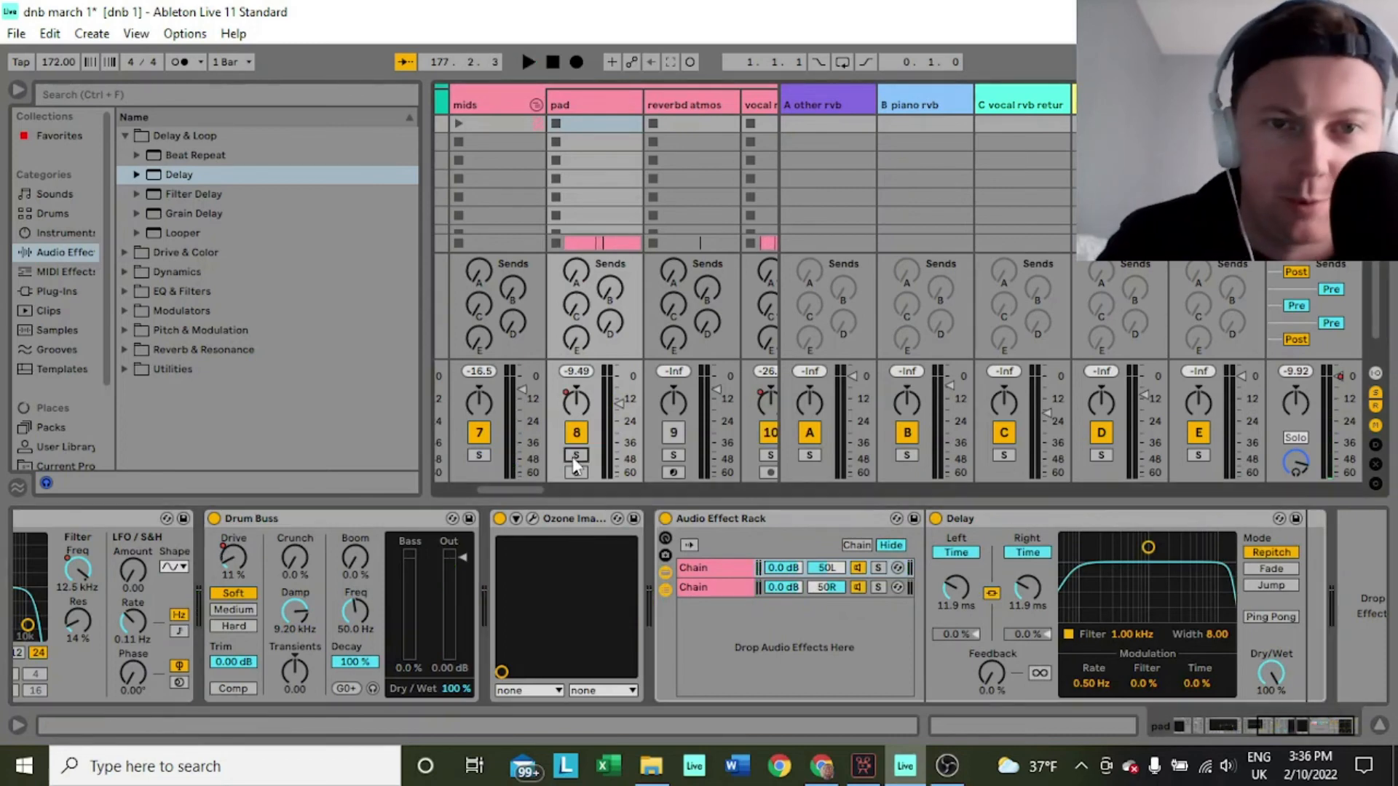
pyautogui.press('space')
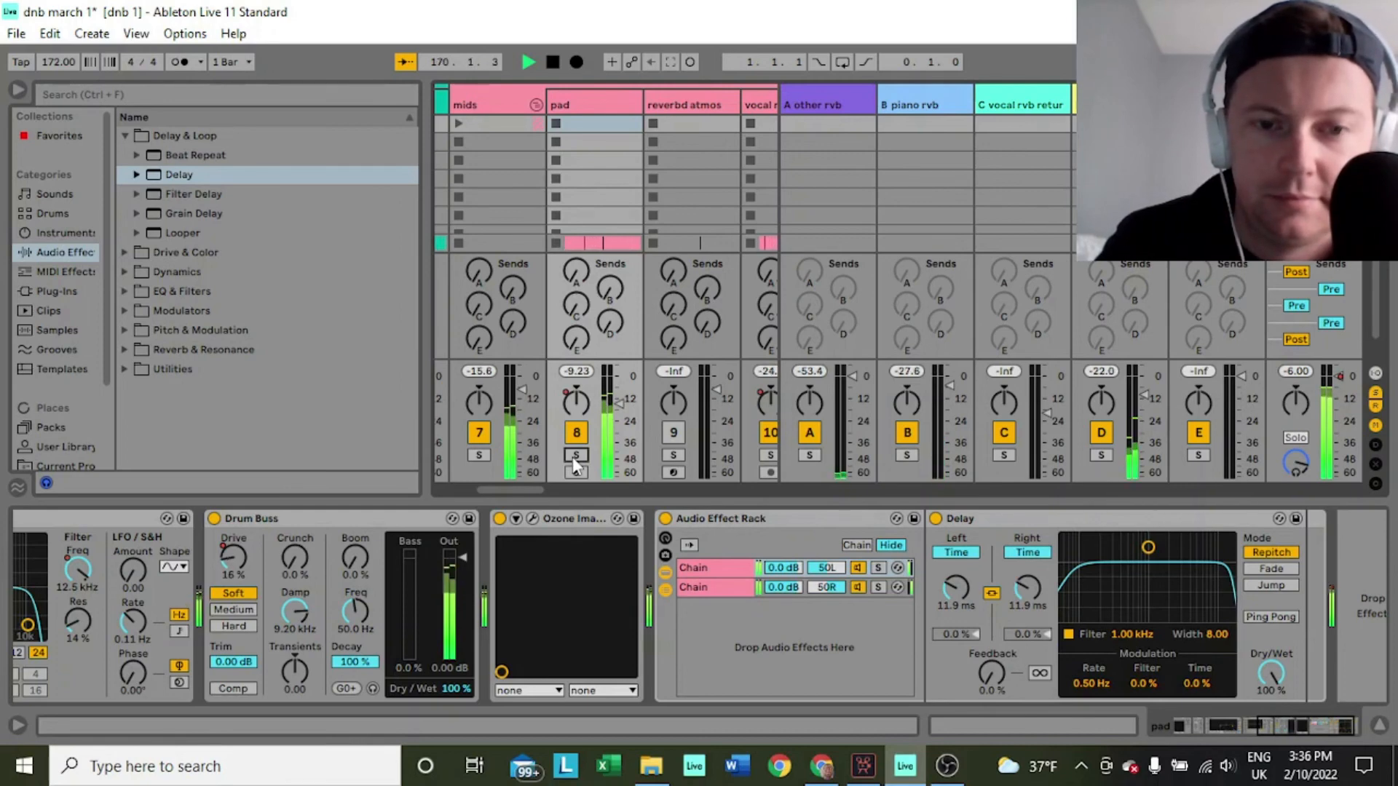
pyautogui.press('space')
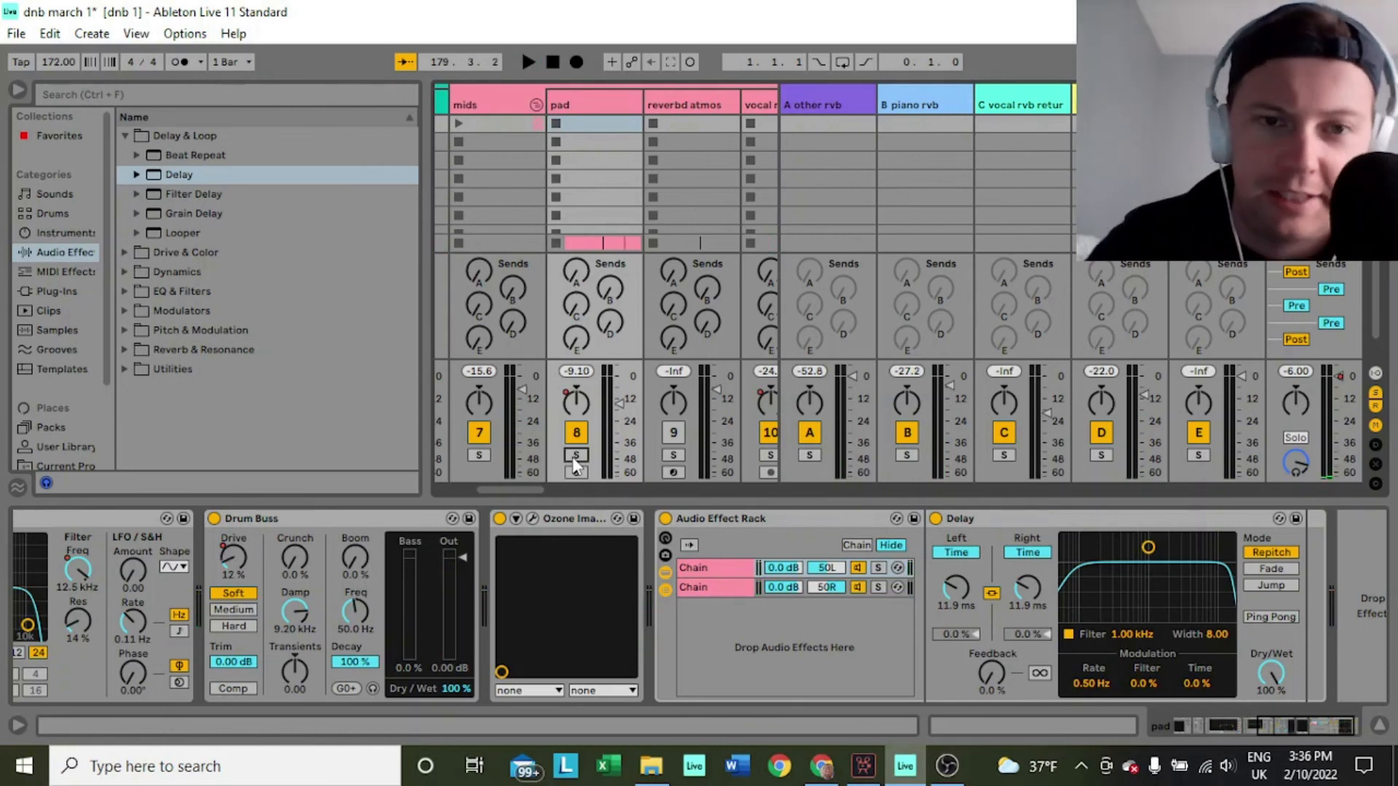